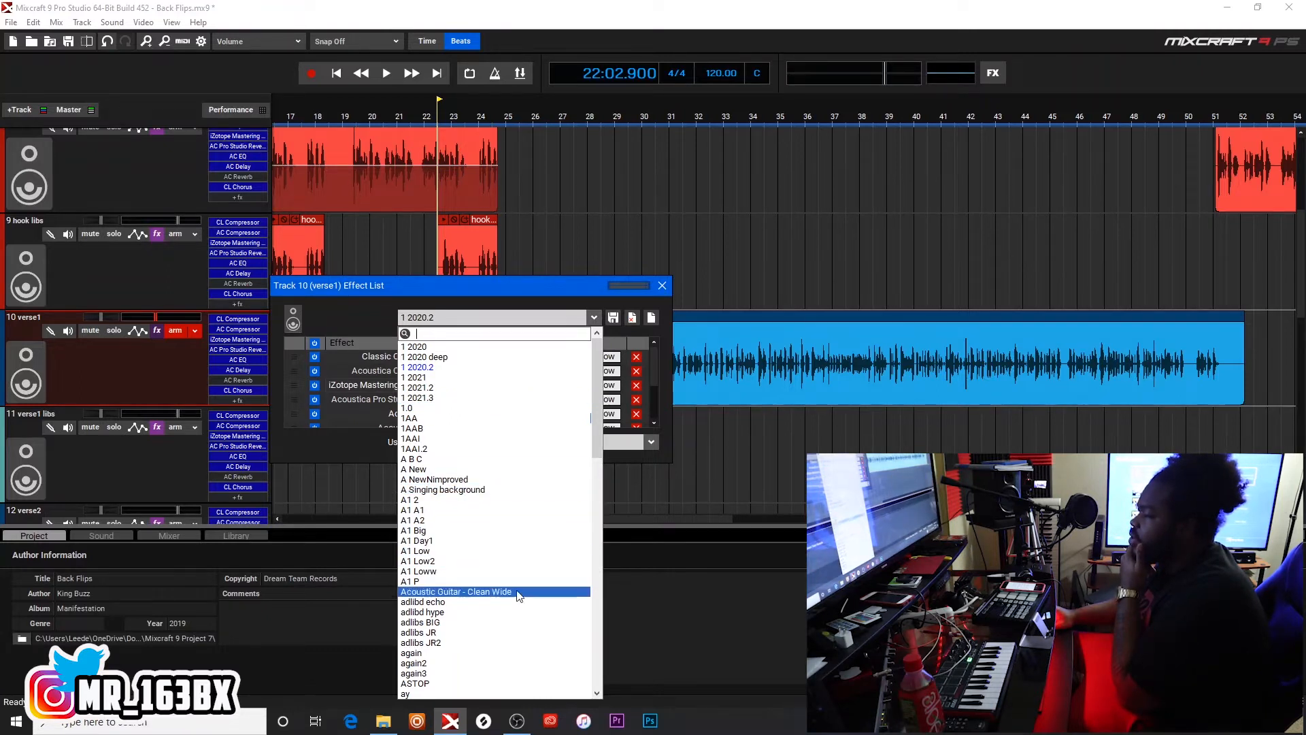
Load the effect chain preset 1 2021.2 on the verse1 track and close its effect list.
scroll(470, 548, "down", 4)
scroll(475, 544, "down", 6)
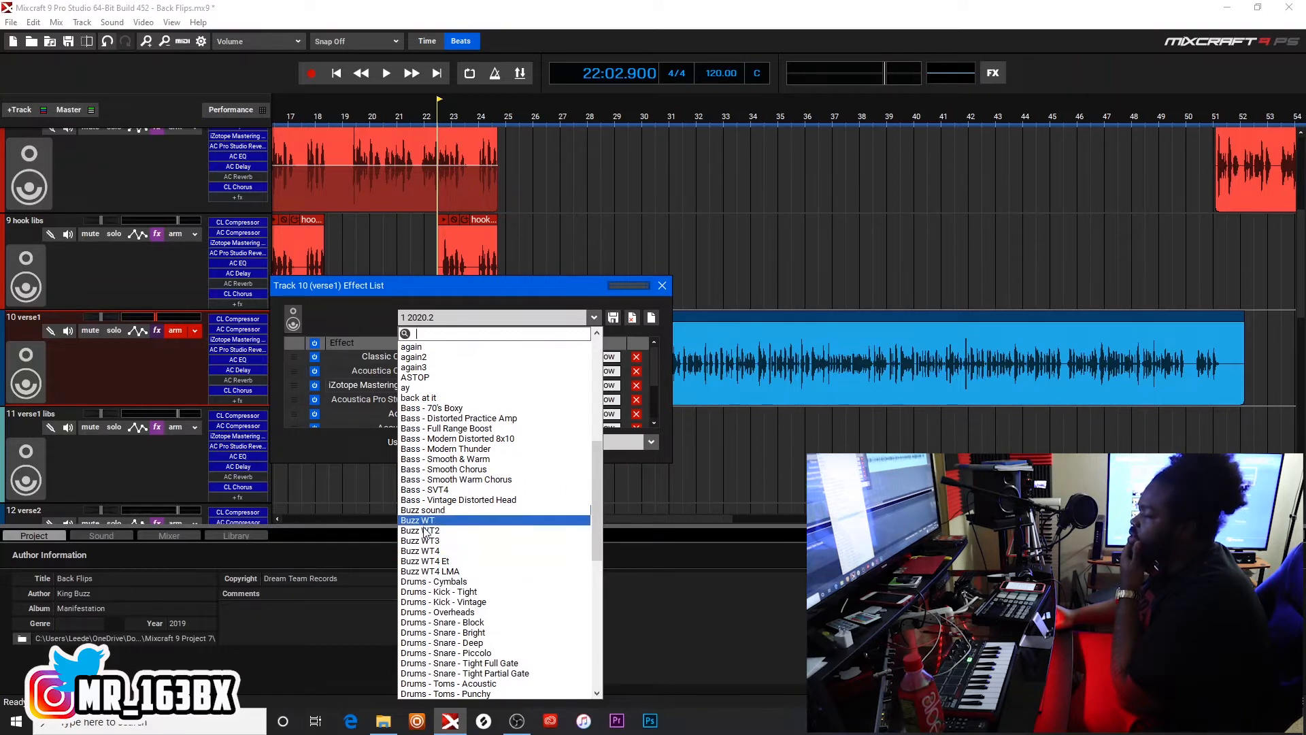
scroll(436, 543, "up", 10)
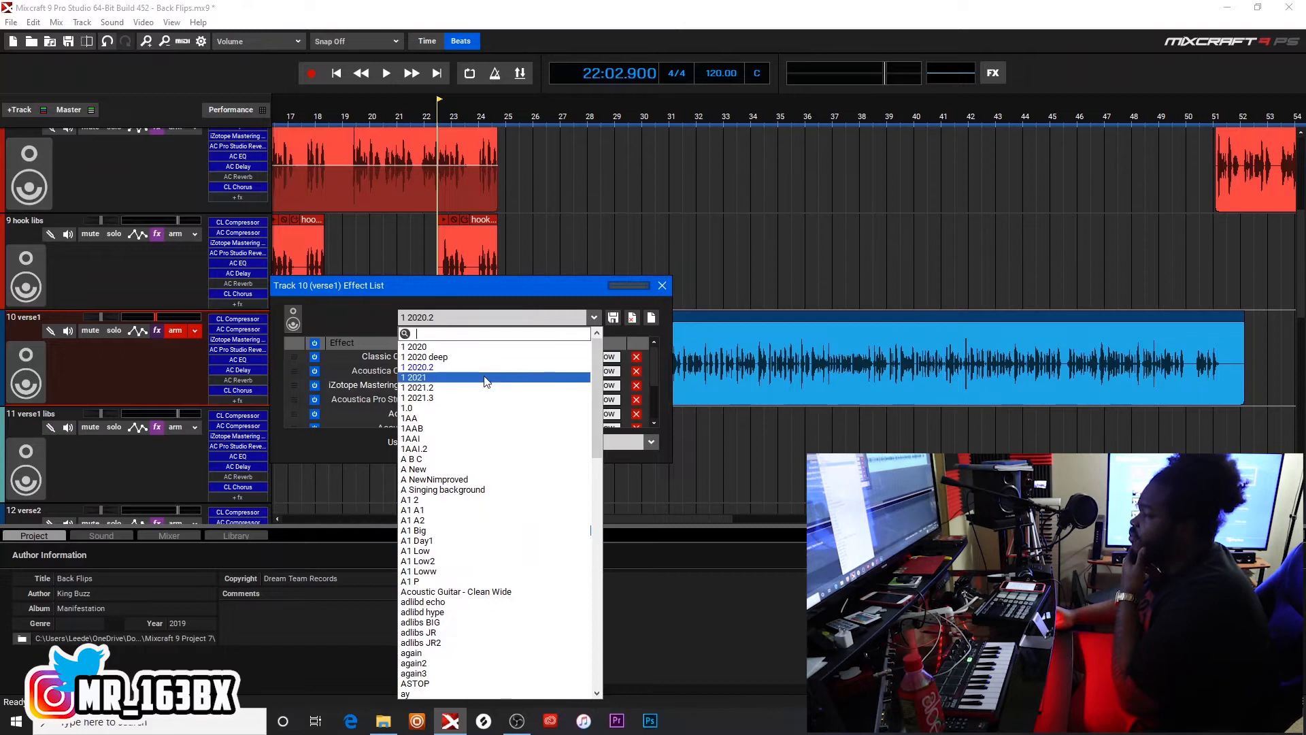
left_click(437, 387)
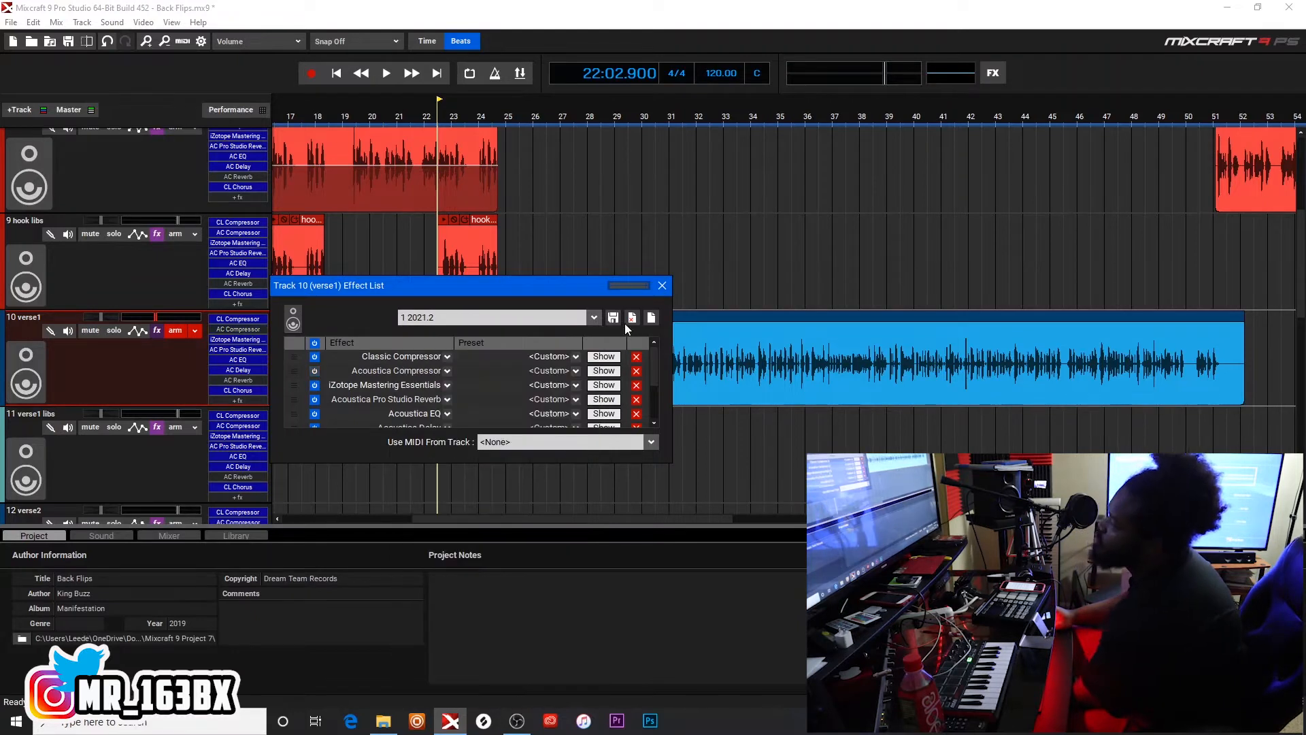
left_click(662, 286)
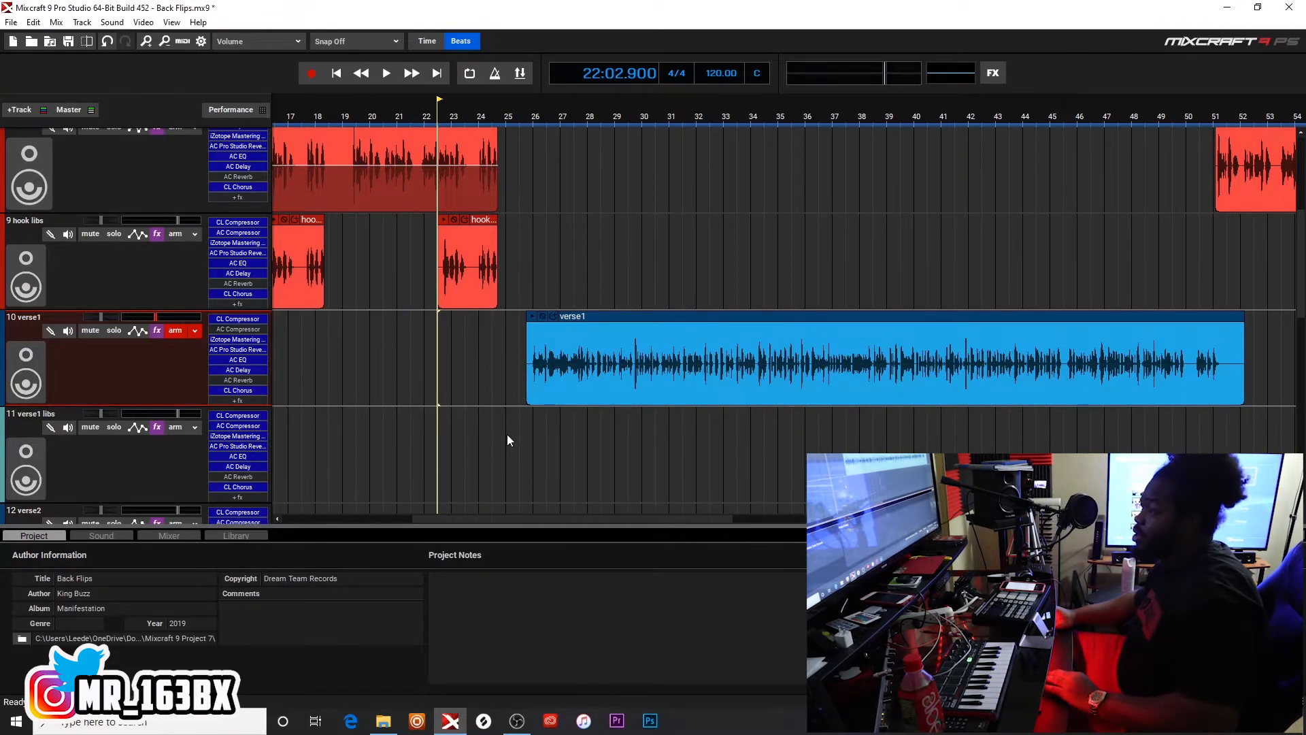
Start playback and load the effect chain preset 1 2021.3 on the verse1 track.
key("space")
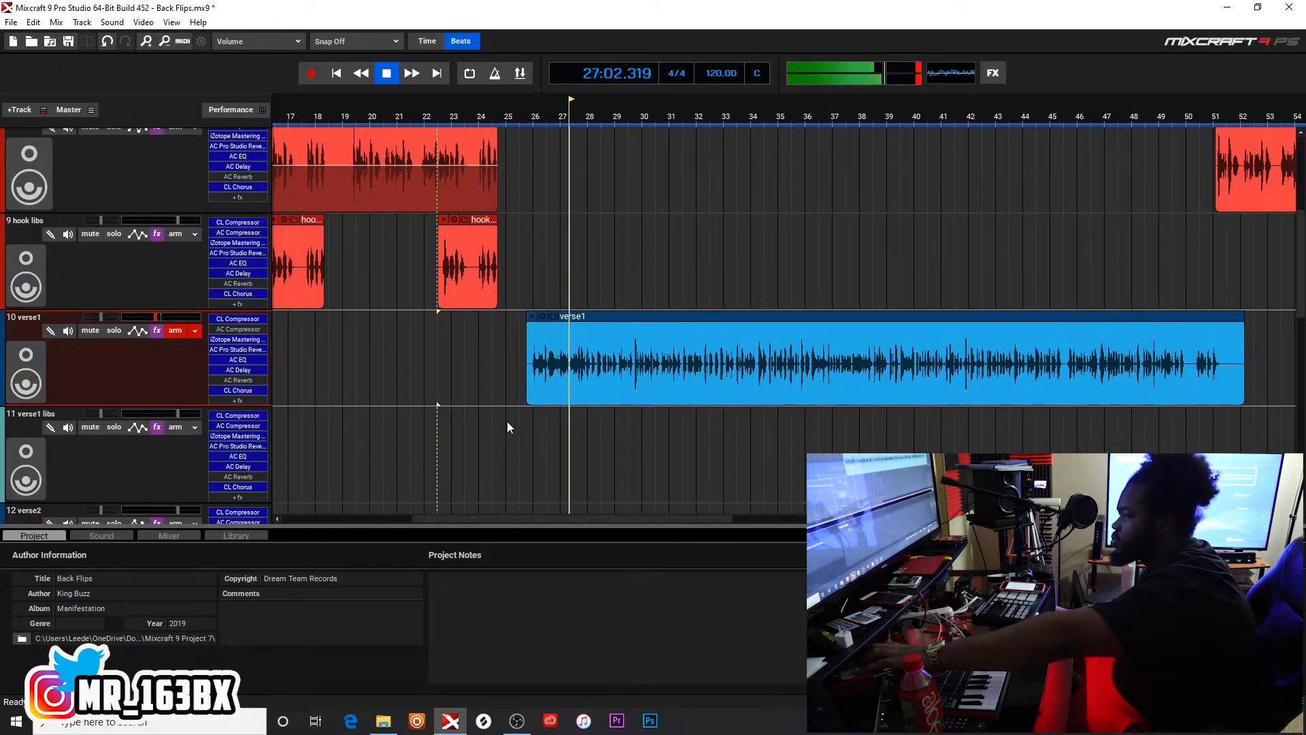
left_click(158, 330)
left_click(454, 320)
left_click(452, 391)
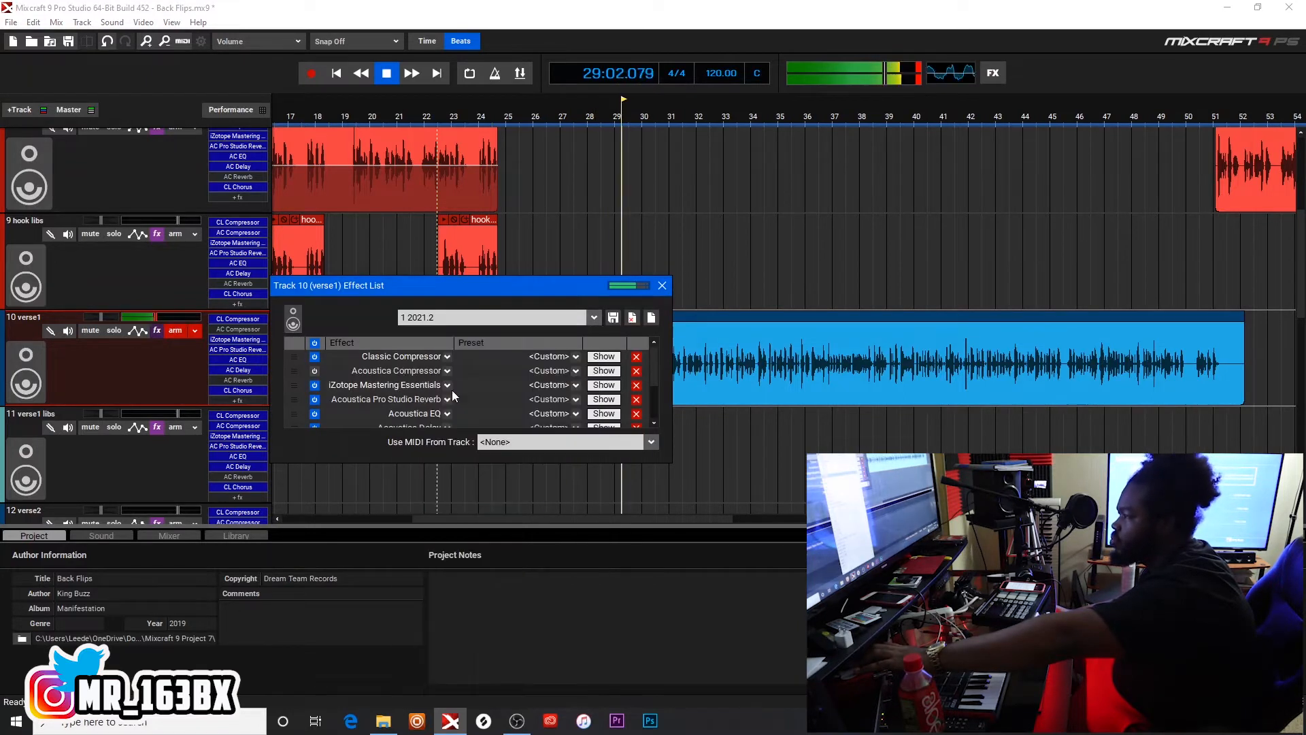
left_click(663, 286)
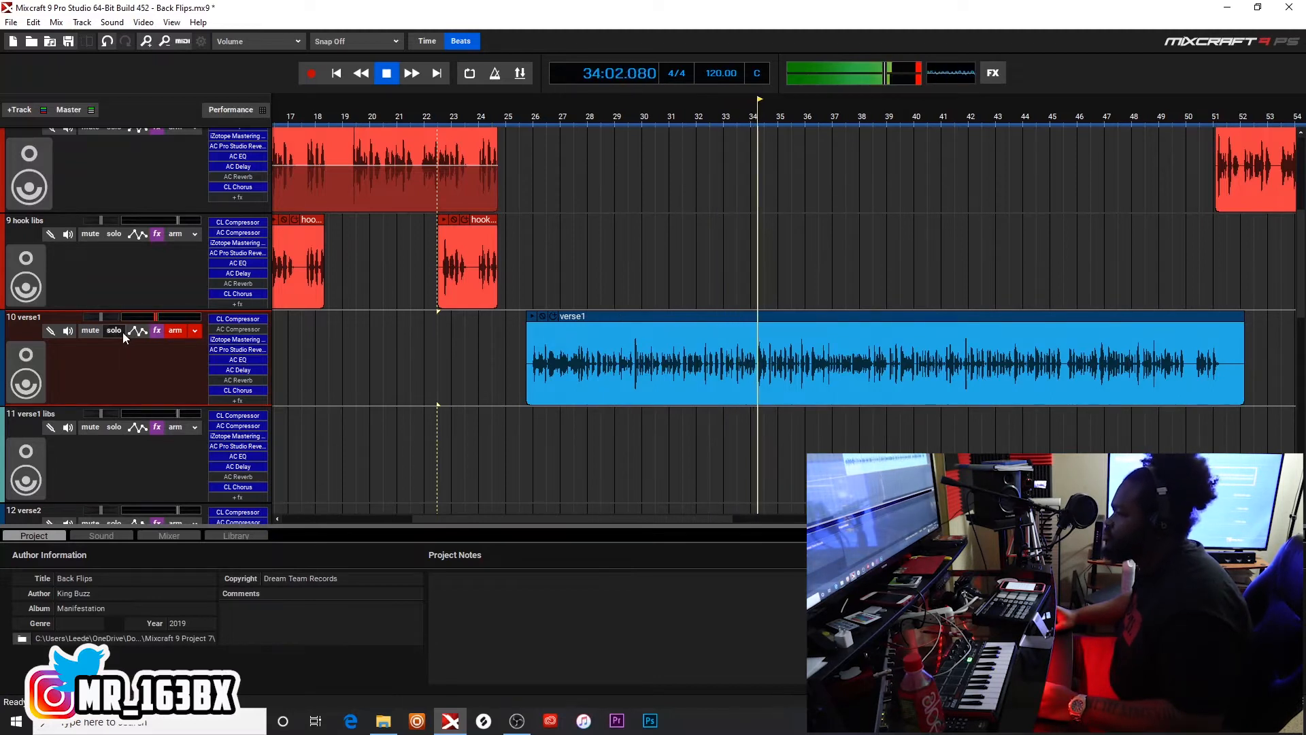
Inspect verse1's Classic Compressor during playback, including its output level, and stop playback after closing it.
left_click(230, 319)
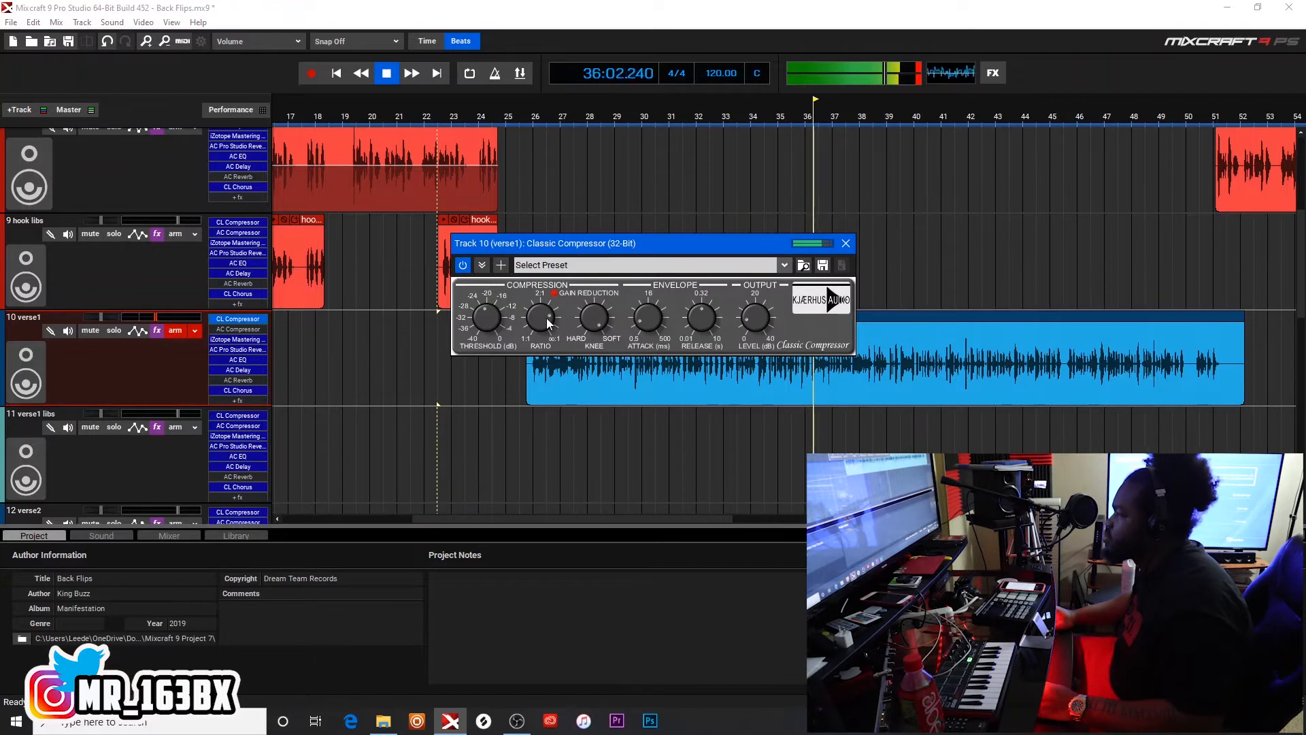
left_click_drag(546, 317, 547, 319)
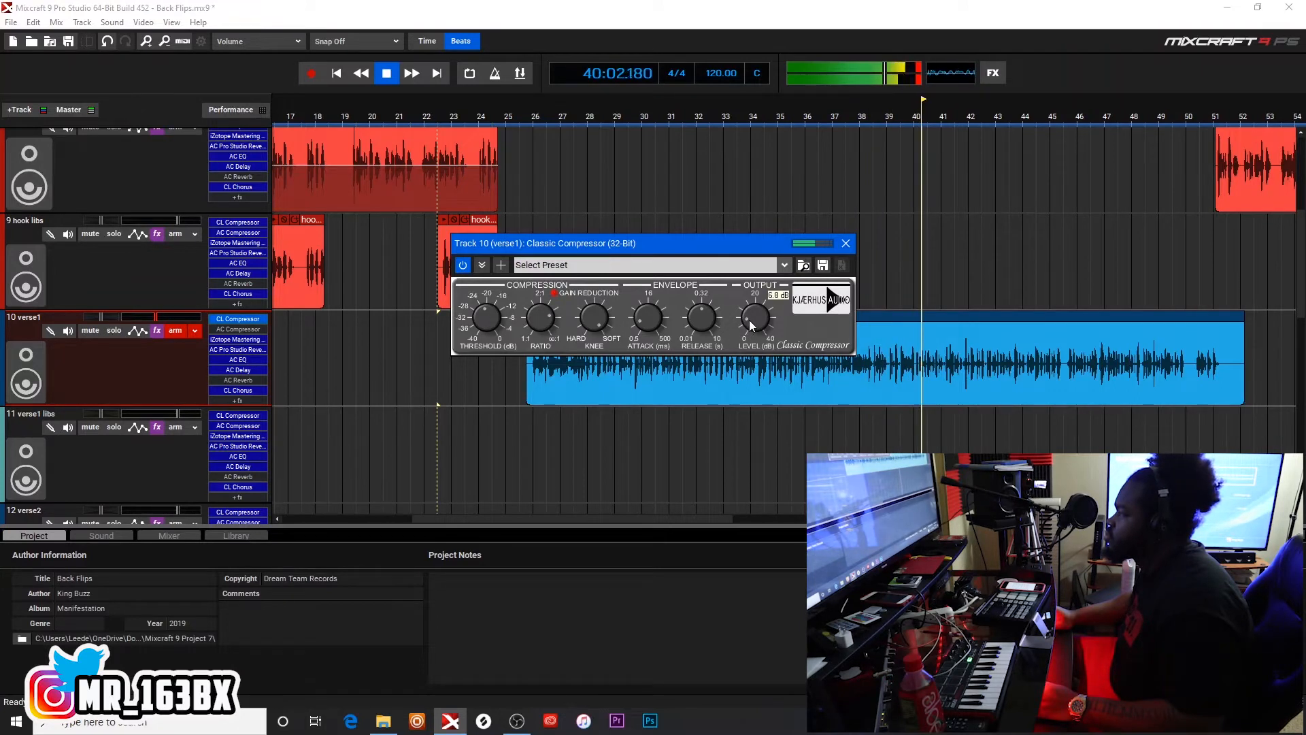
left_click(847, 246)
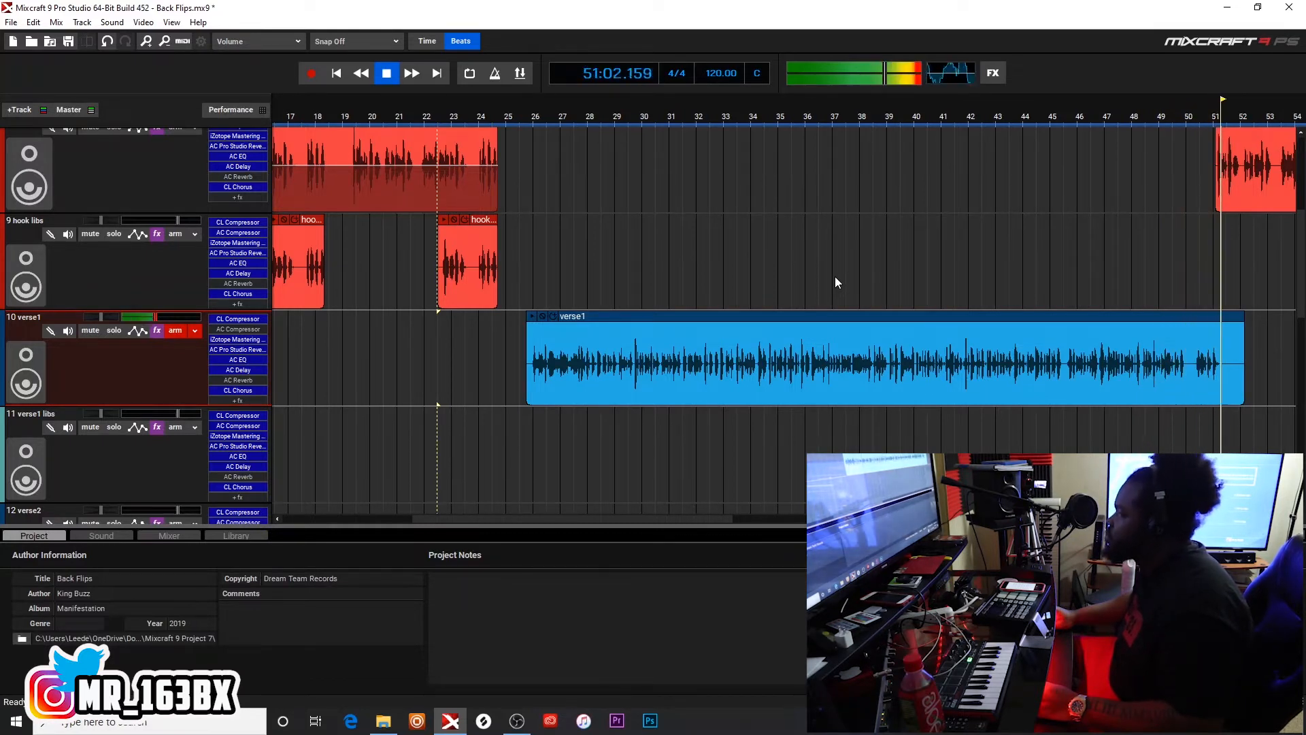
key("space")
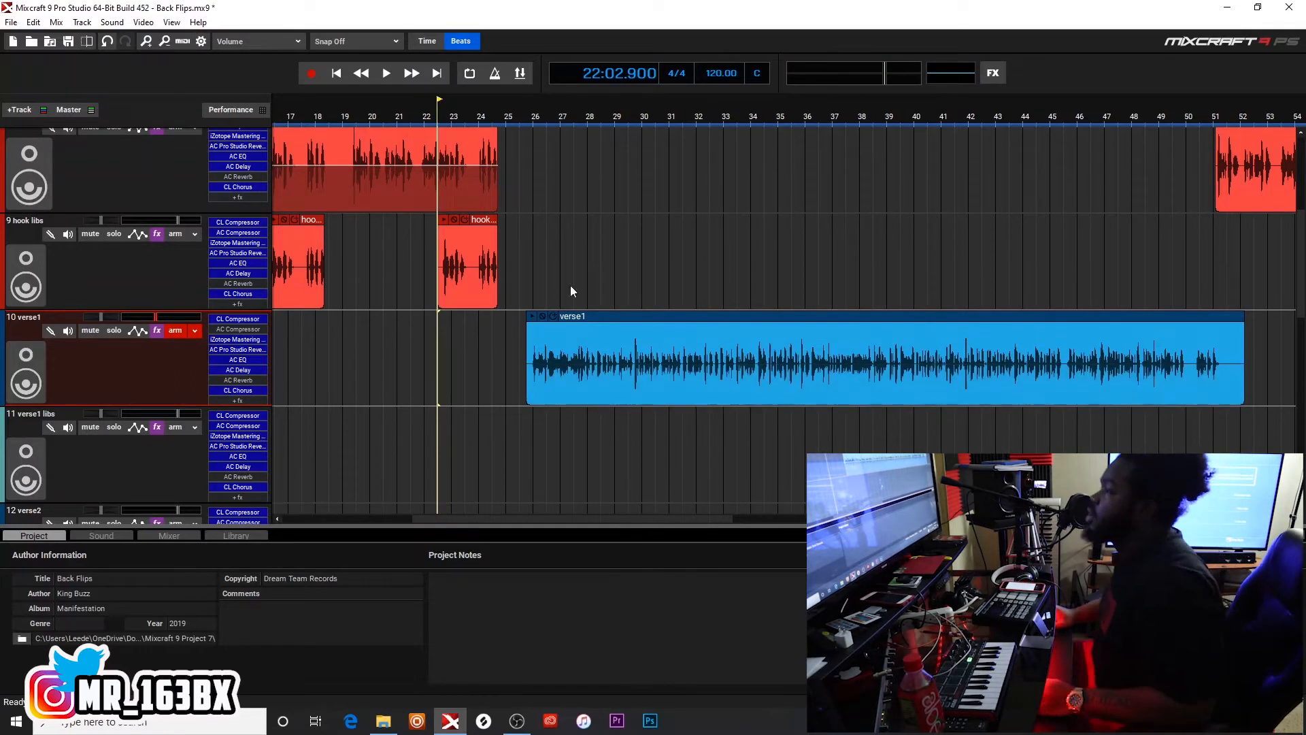
Review the Classic Compressor's threshold, ratio, knee, attack and release from verse1's effect list, then close the plug-in.
left_click(157, 330)
mouse_move(653, 351)
left_mouse_down()
mouse_move(651, 377)
mouse_move(659, 345)
left_mouse_up()
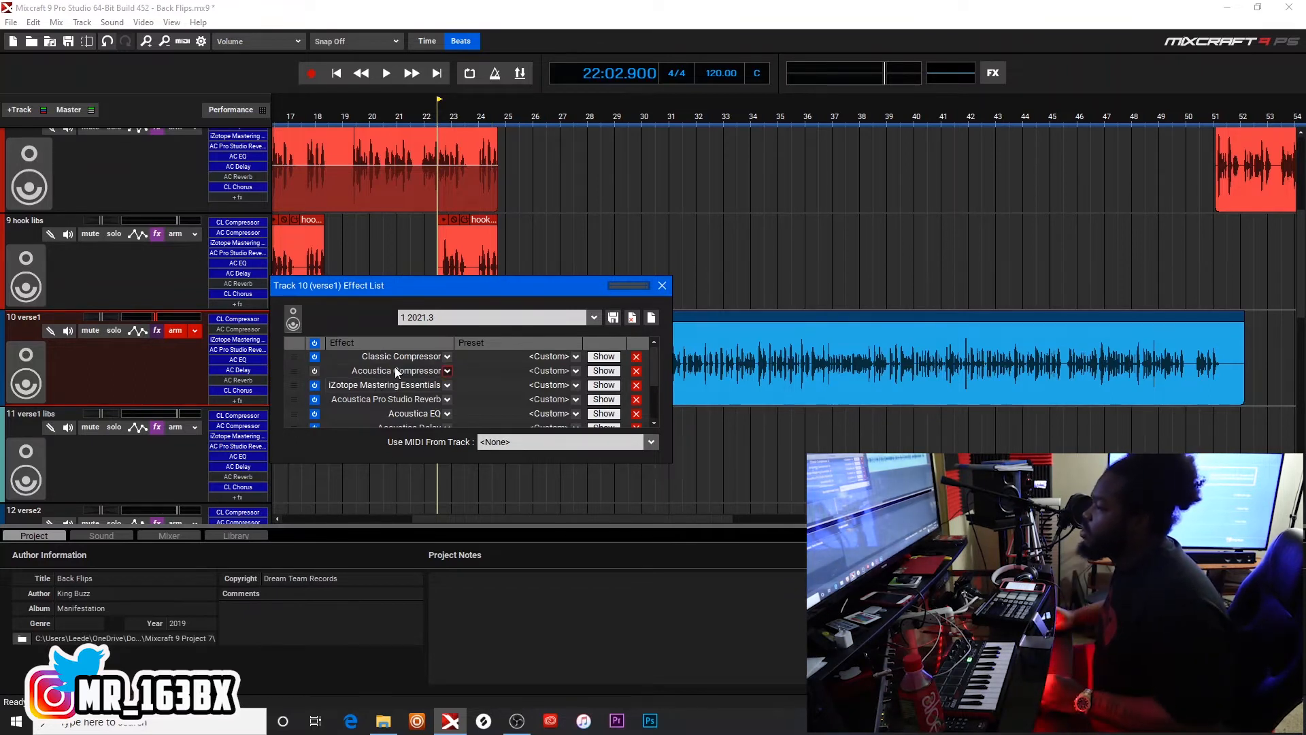
left_click(604, 358)
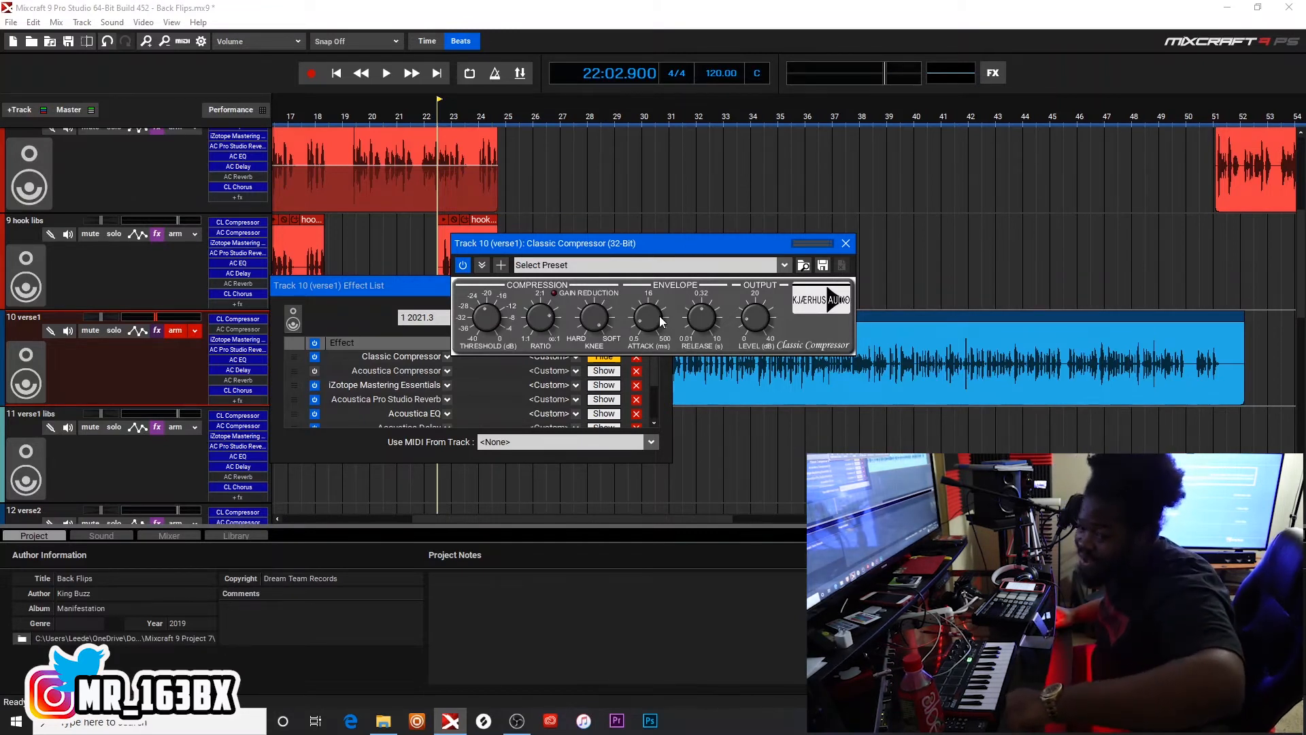
left_click(845, 243)
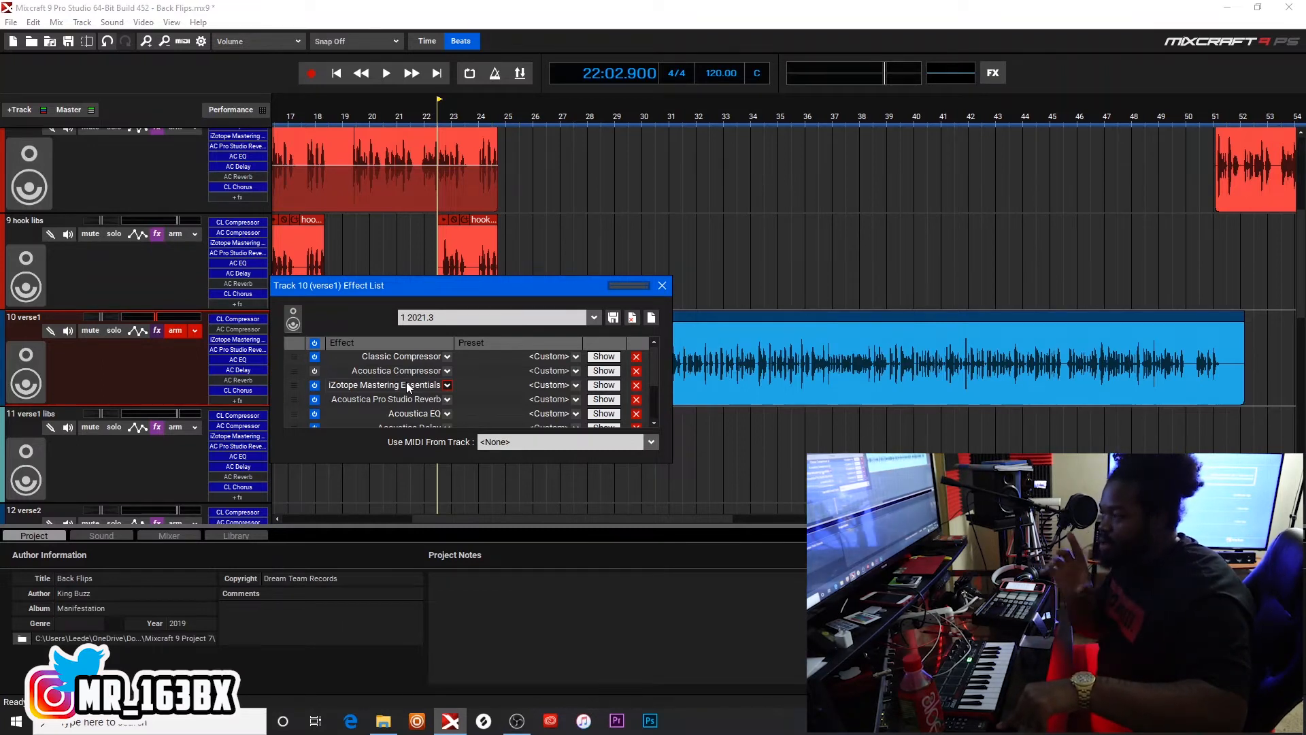
Switch iZotope Mastering Essentials off and back on for verse1, and close the effect list.
left_click(314, 385)
left_click(315, 385)
left_click(662, 286)
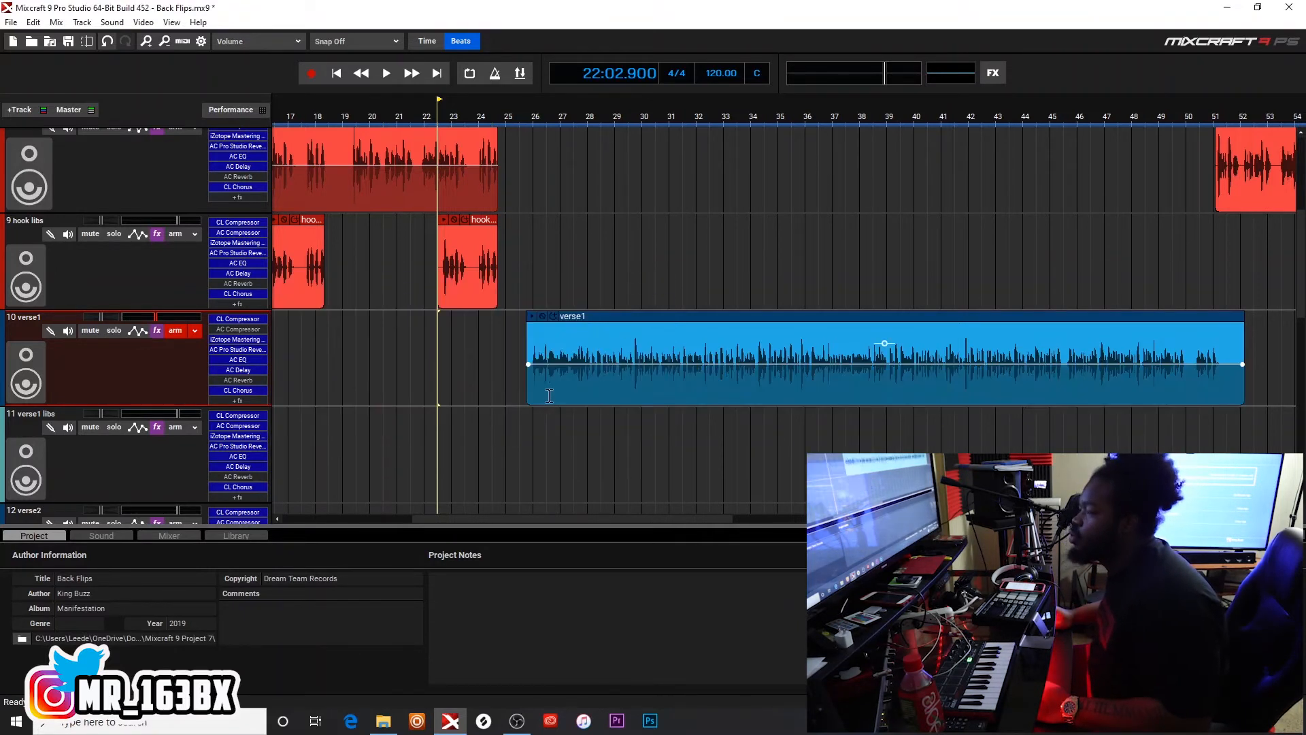
Place the playhead at the start of the verse1 clip and play the verse with all its active effects.
left_click(528, 416)
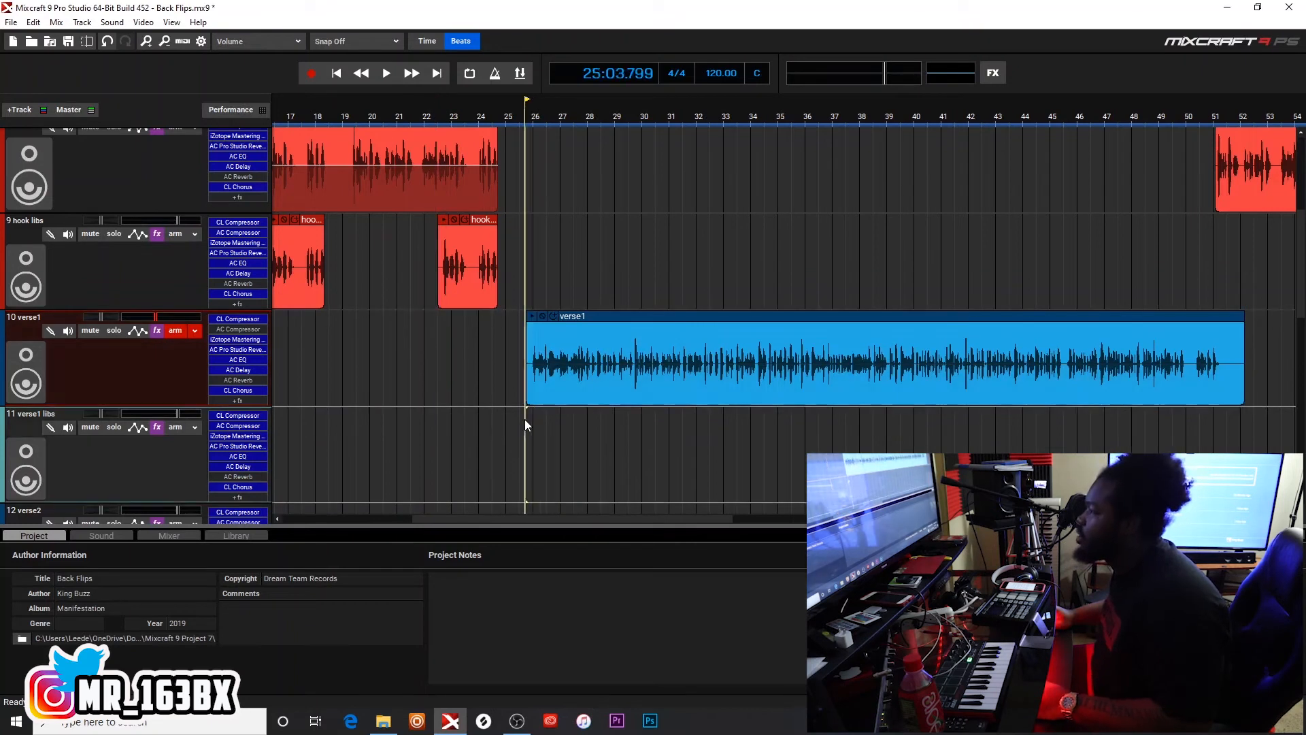
key("space")
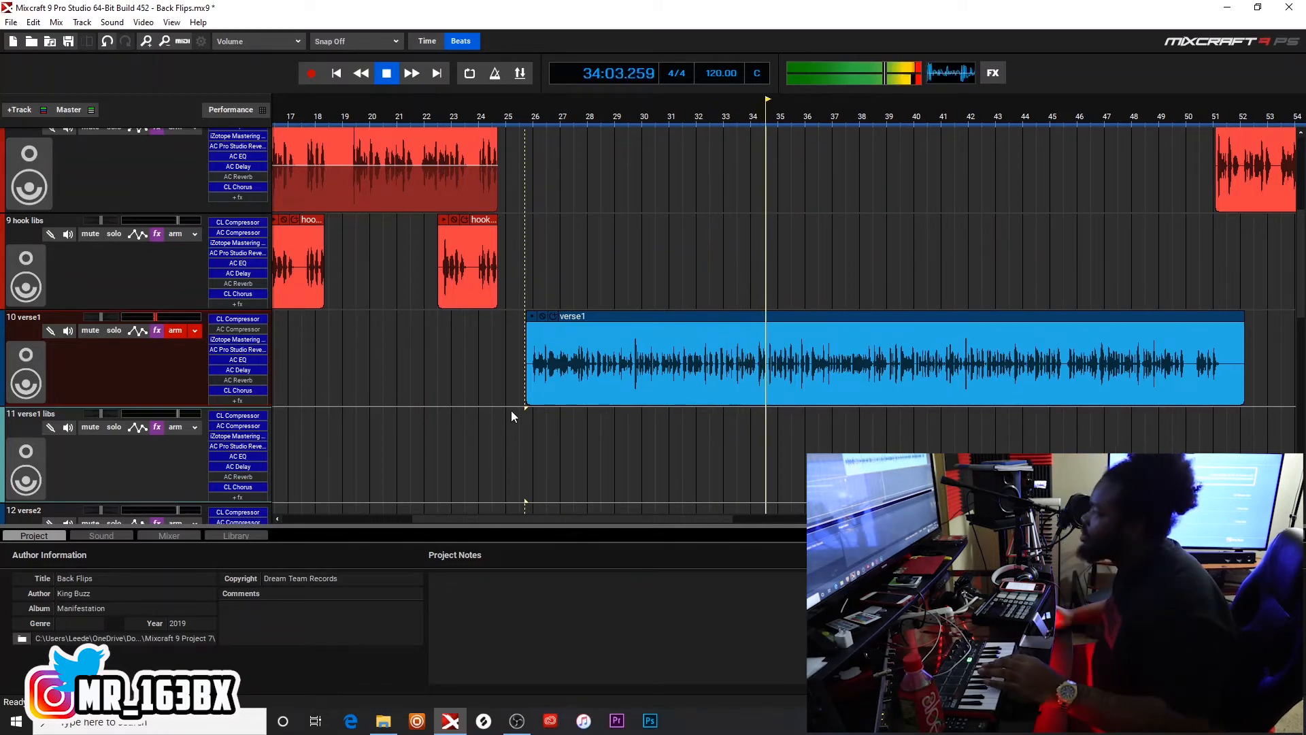
key("space")
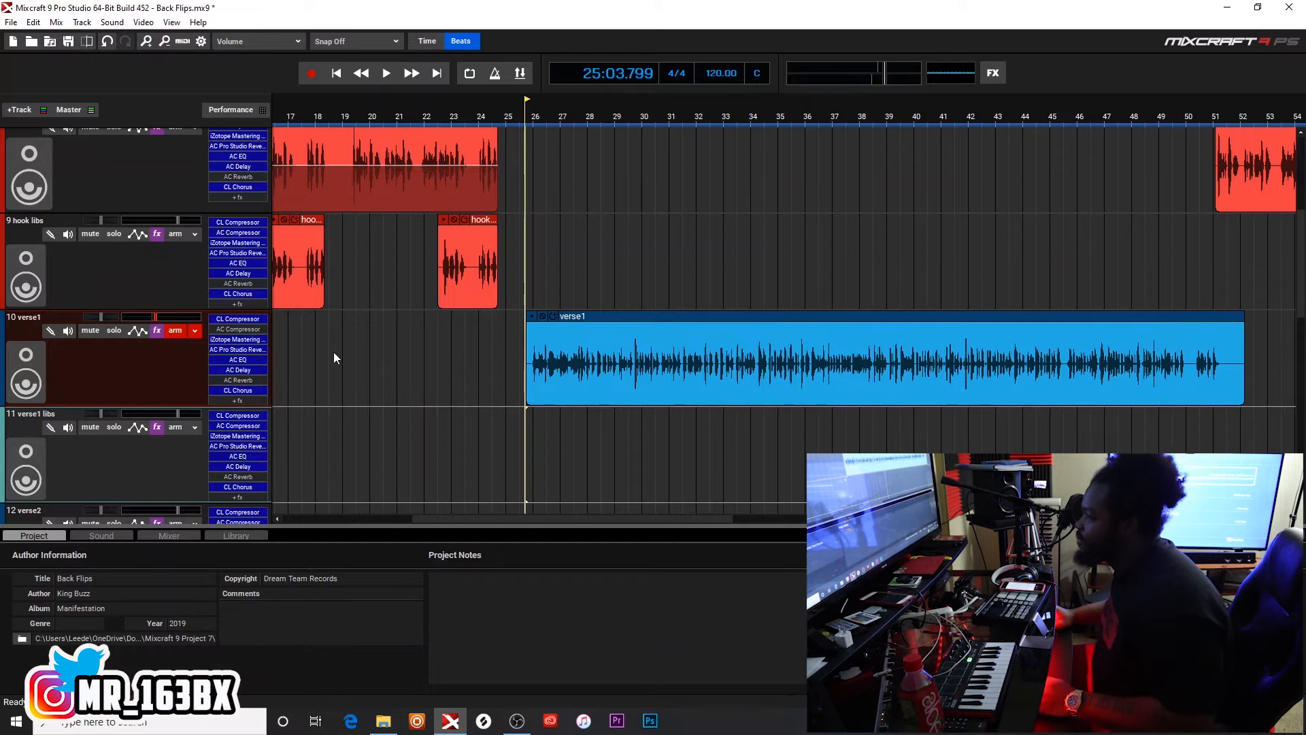
Bypass iZotope Mastering Essentials on the verse1 track and play the verse without it.
left_click(156, 331)
left_click(315, 386)
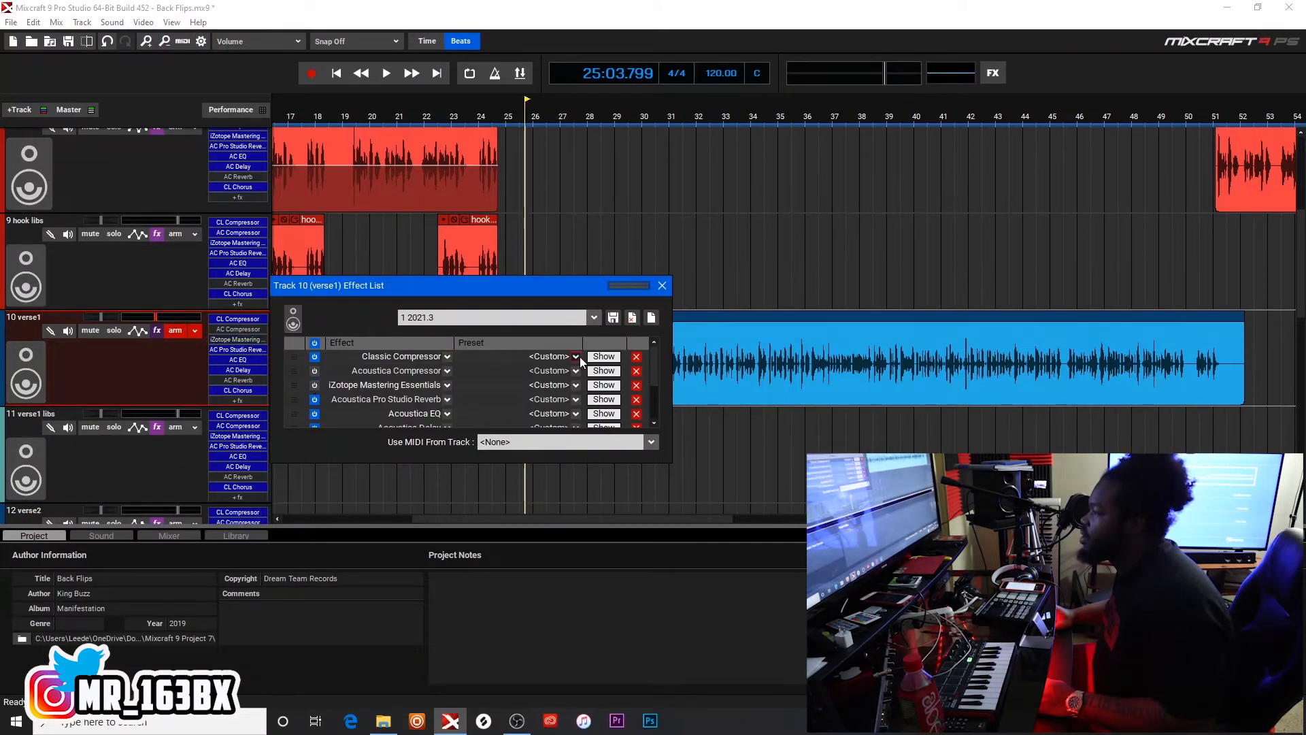
left_click(661, 286)
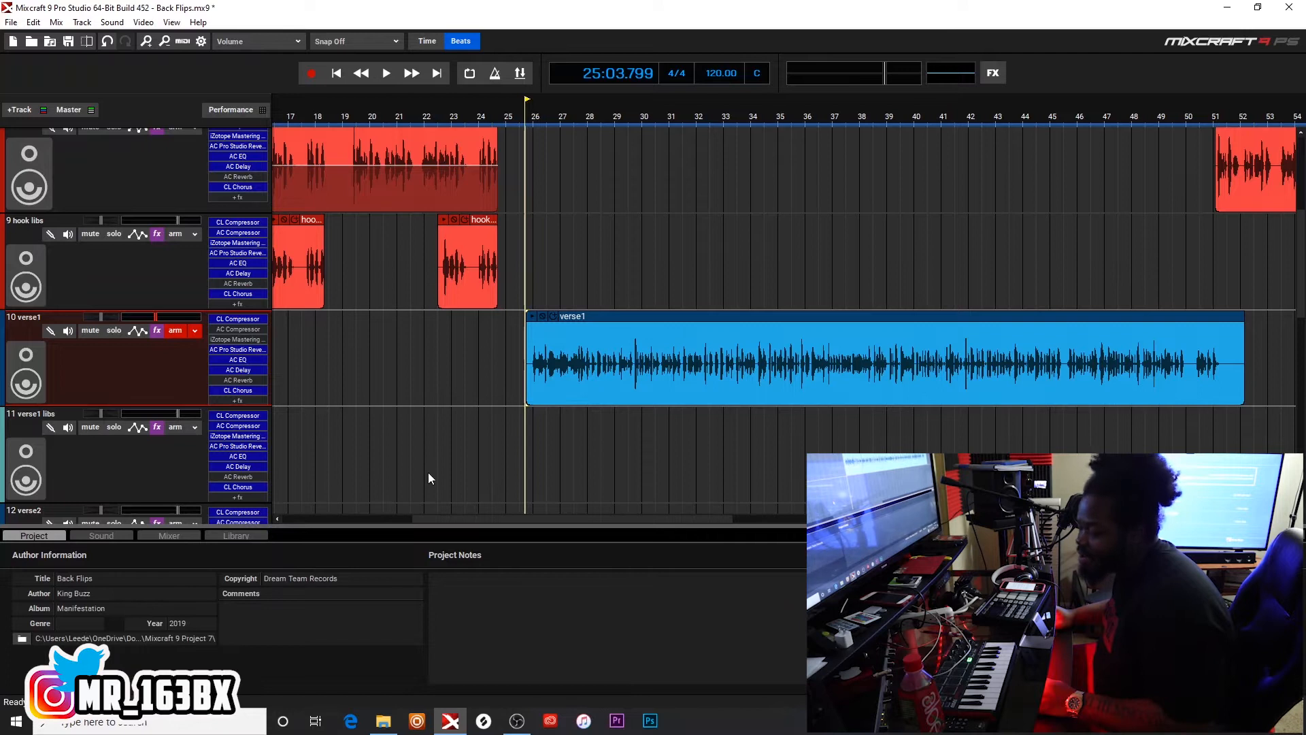
key("space")
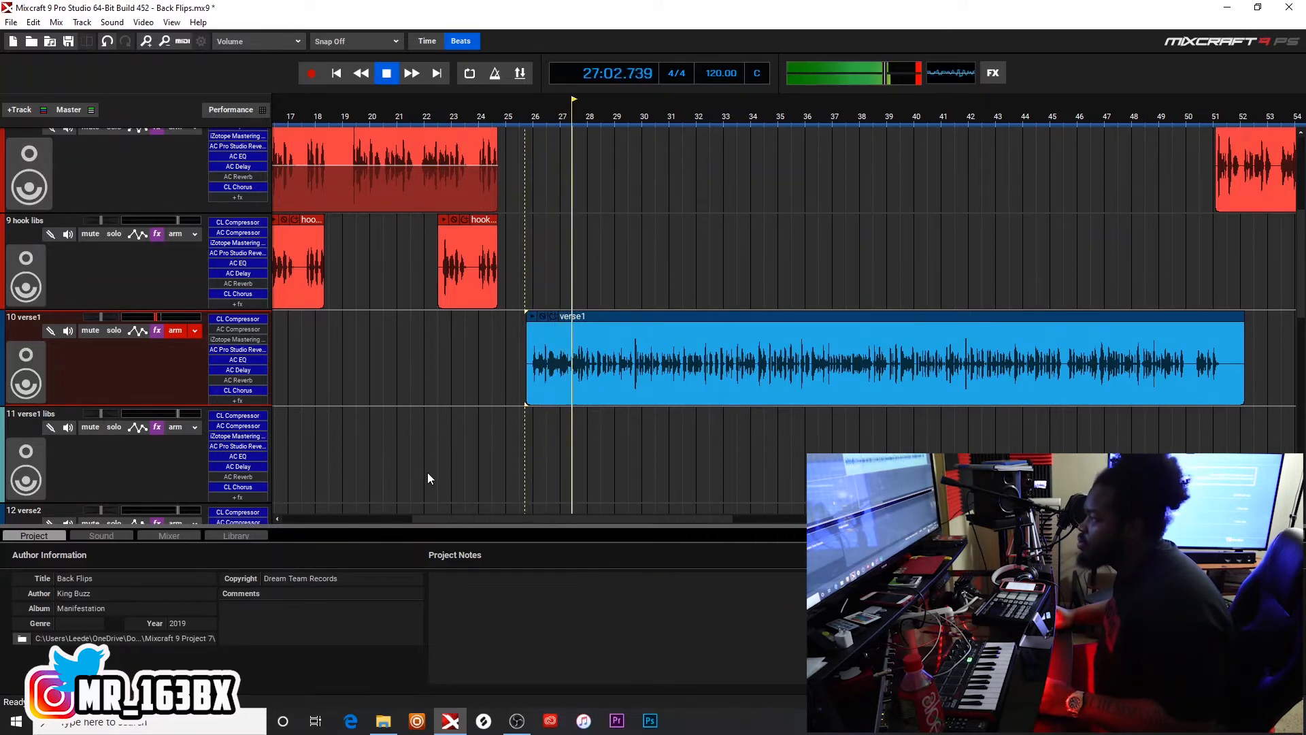
key("space")
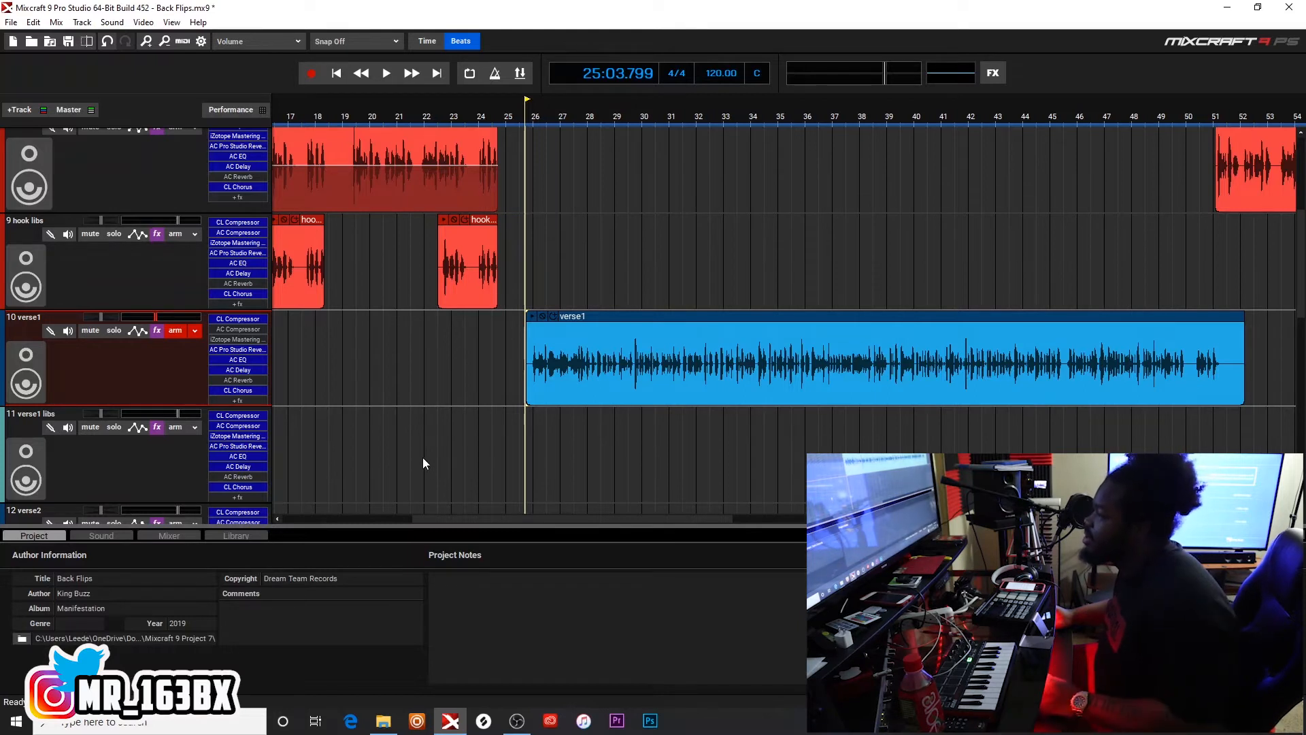
Play the verse again, re-enable iZotope Mastering Essentials on verse1 during playback, and stop after comparing the sound.
key("space")
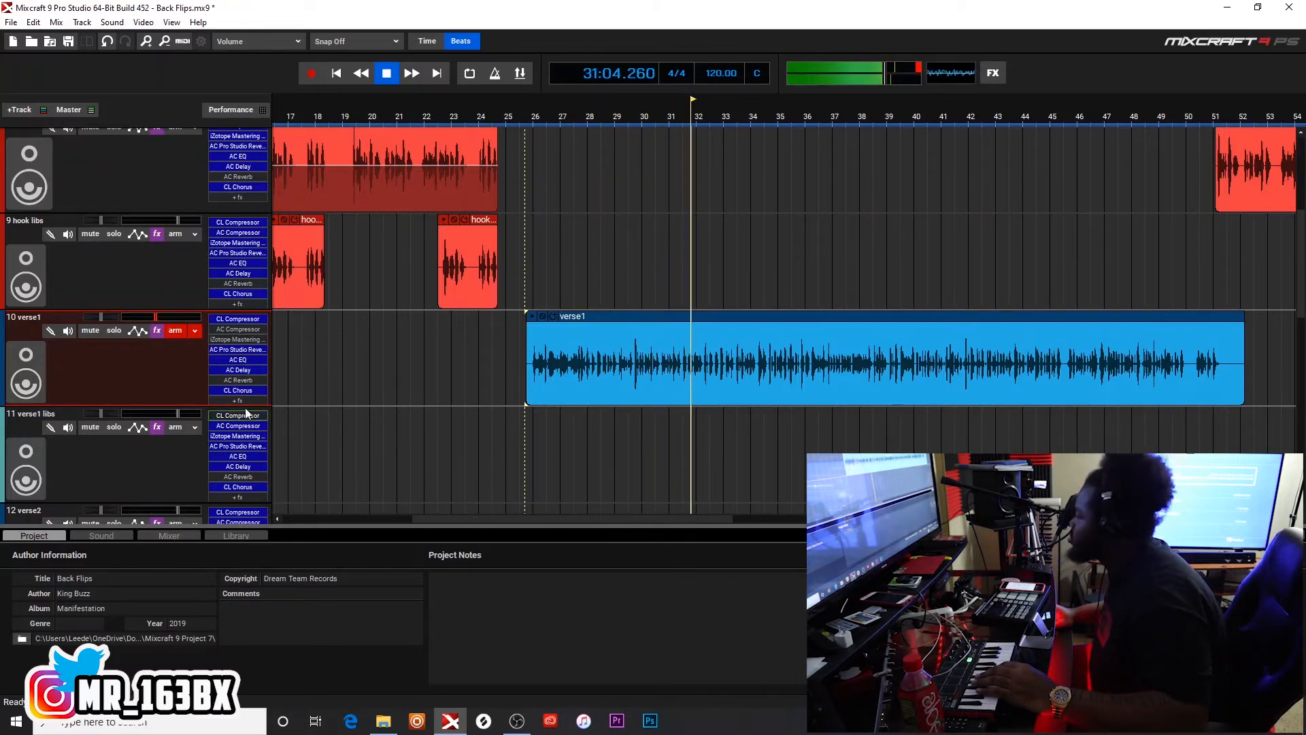
left_click(157, 331)
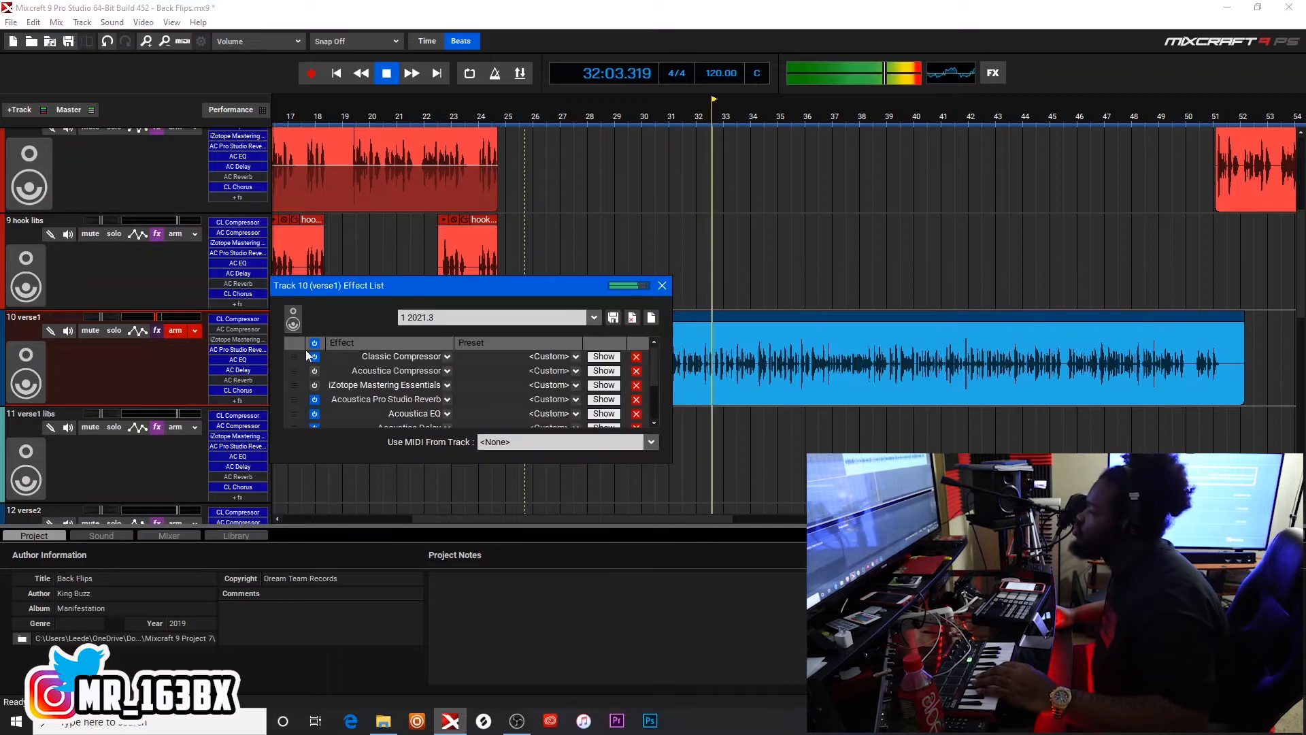
left_click(314, 384)
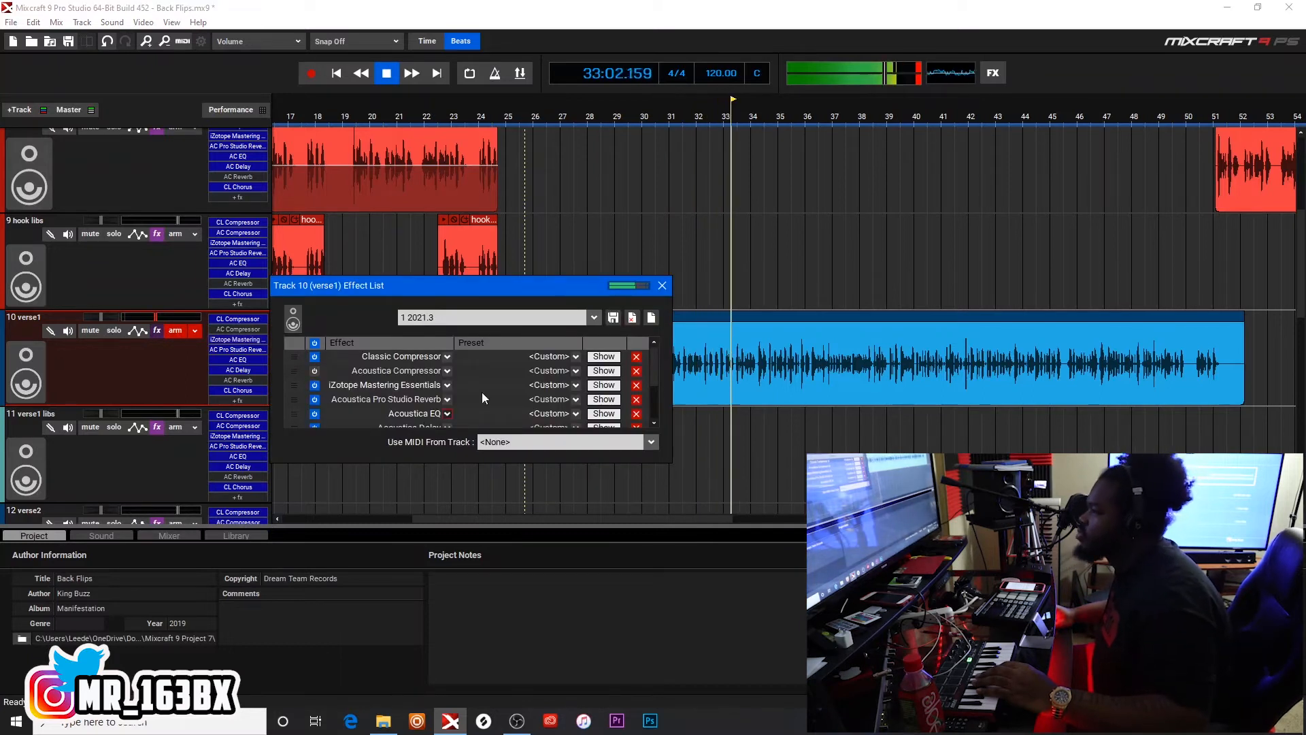
left_click(662, 285)
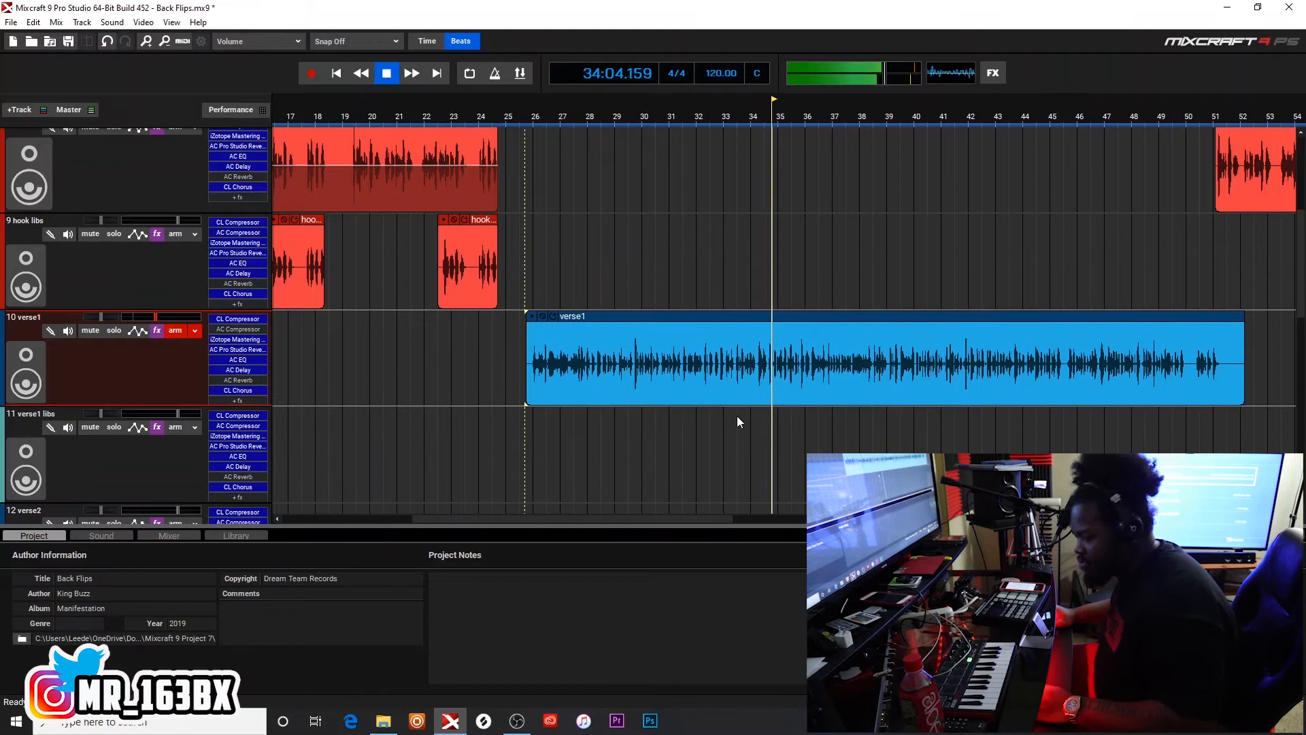
key("space")
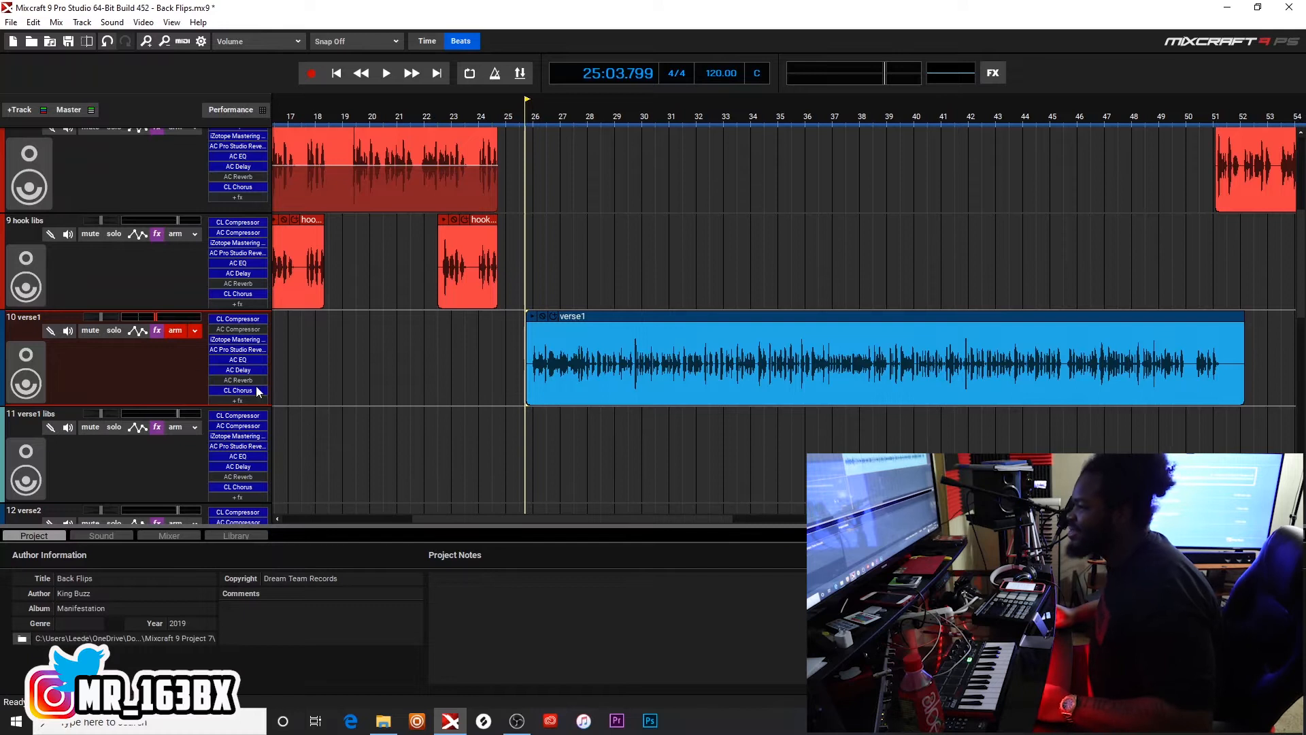
Examine iZotope Mastering Essentials on verse1: Room Simulation, Valve Equalizer, and the Tube Amplifier's Bass Compression, Tube Limiter and Tube Saturation settings.
left_click(157, 330)
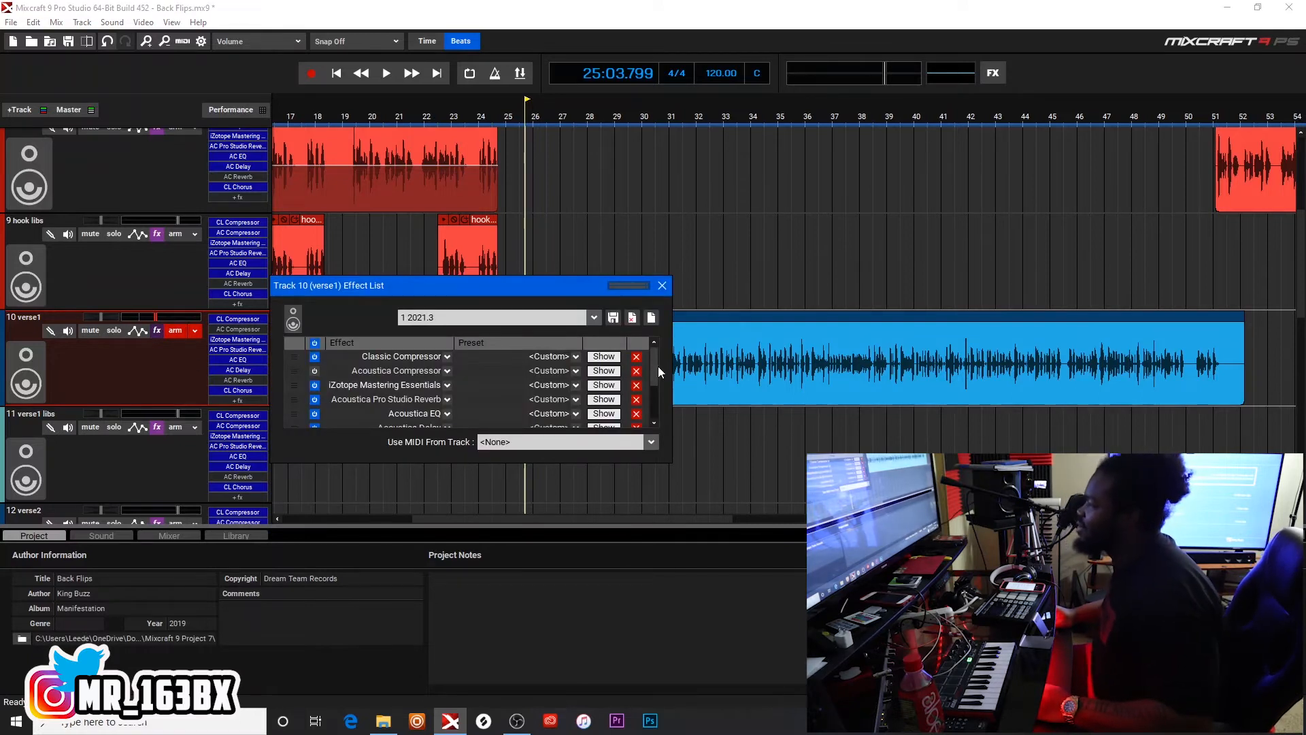
left_click_drag(655, 371, 652, 385)
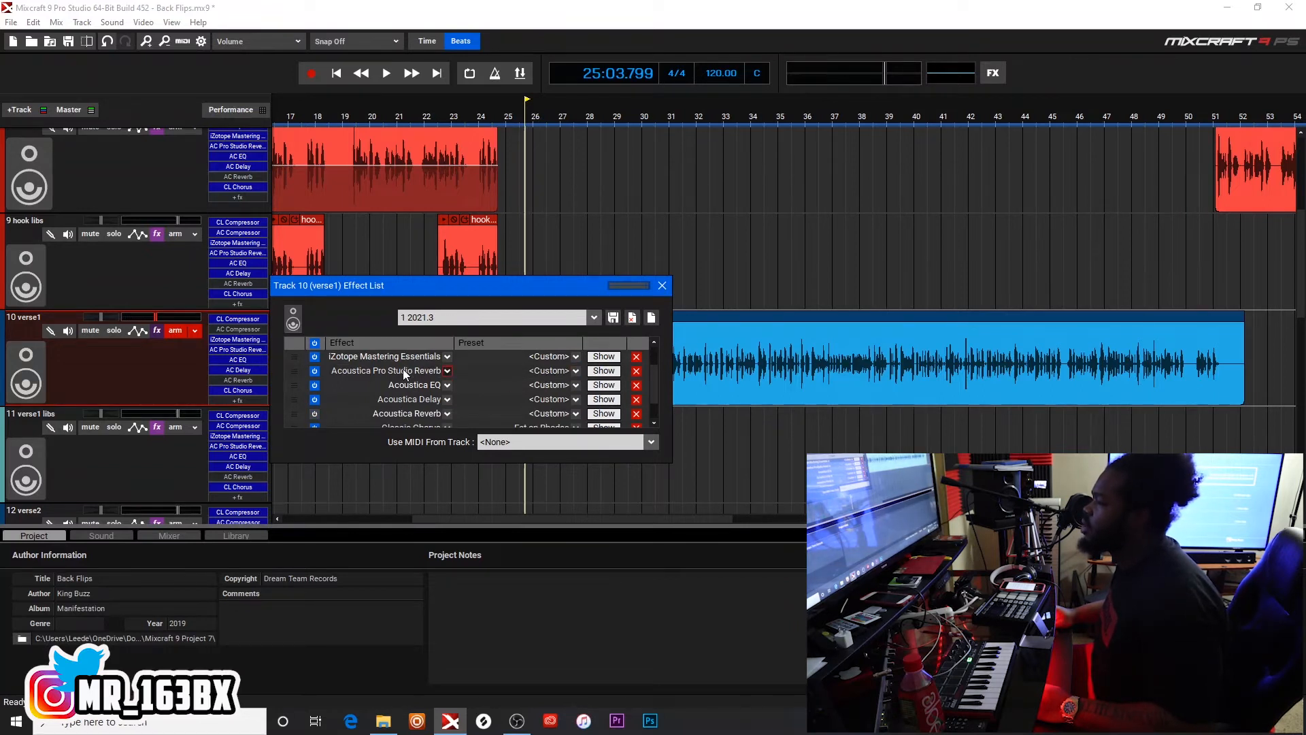
left_click(600, 357)
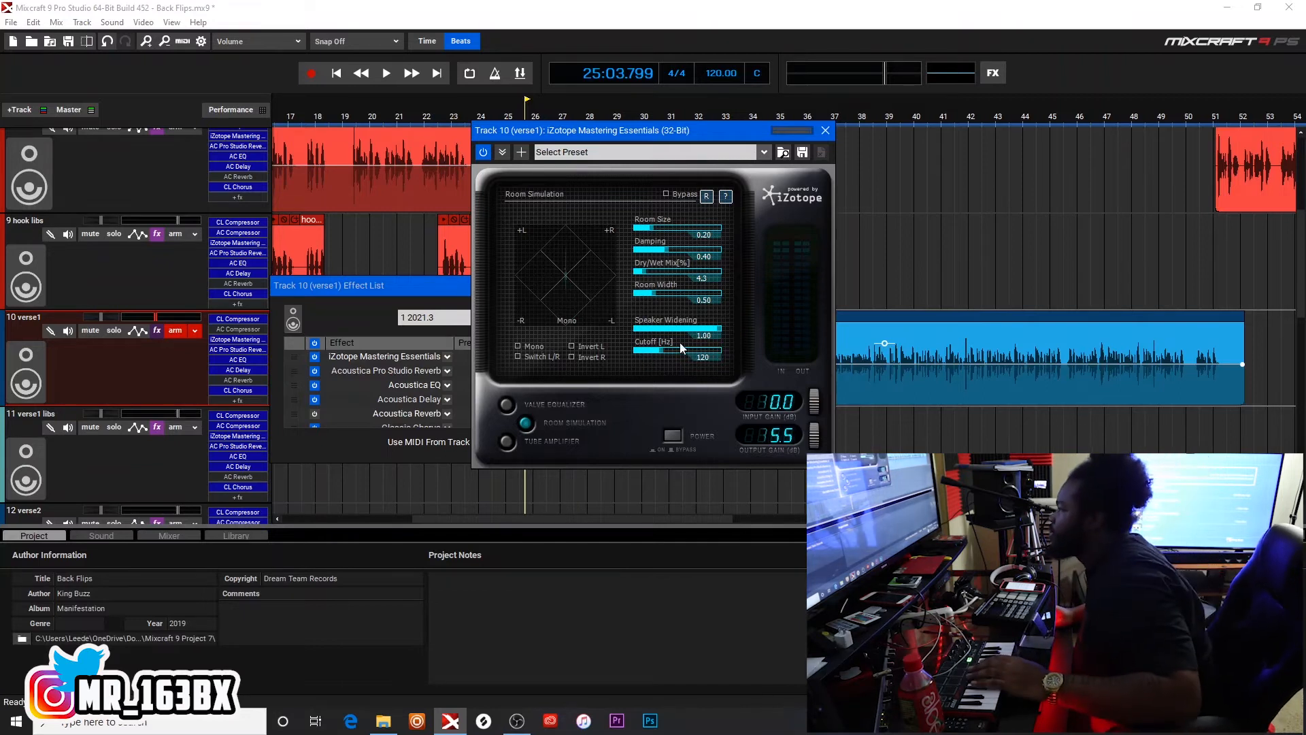
left_click(509, 402)
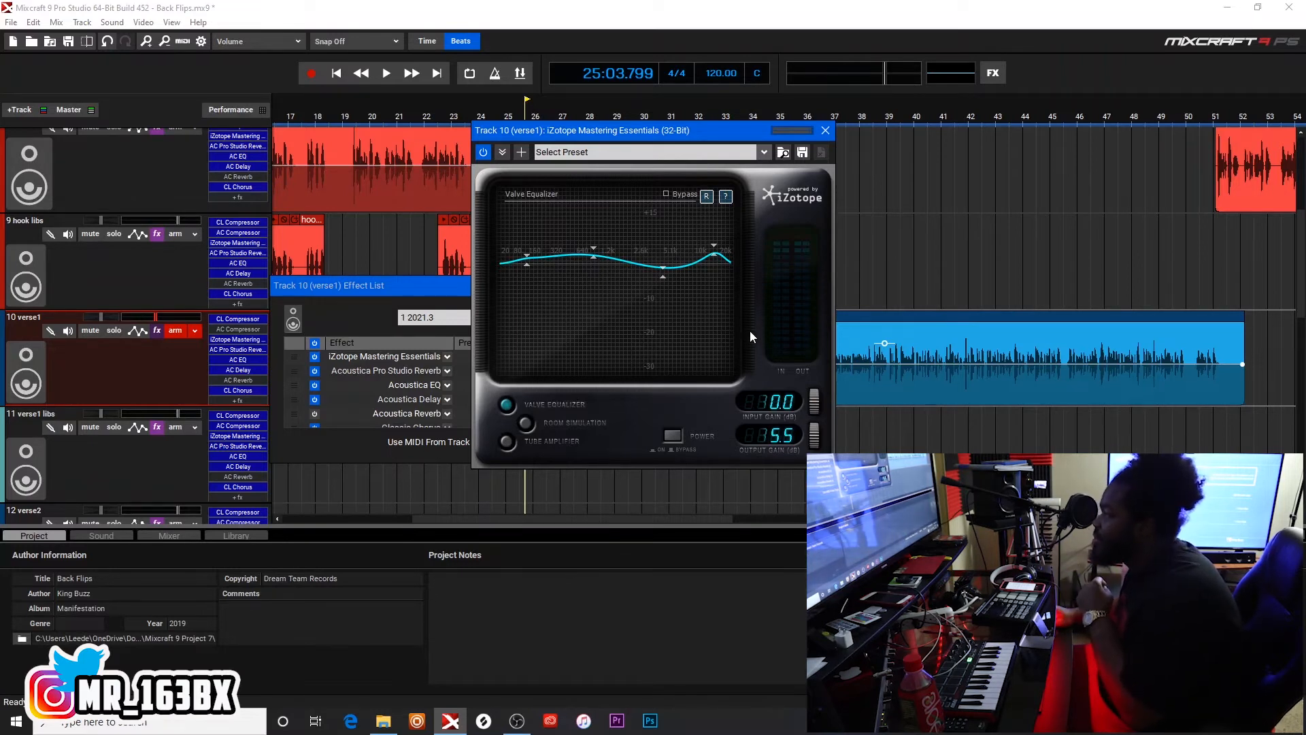
left_click(506, 442)
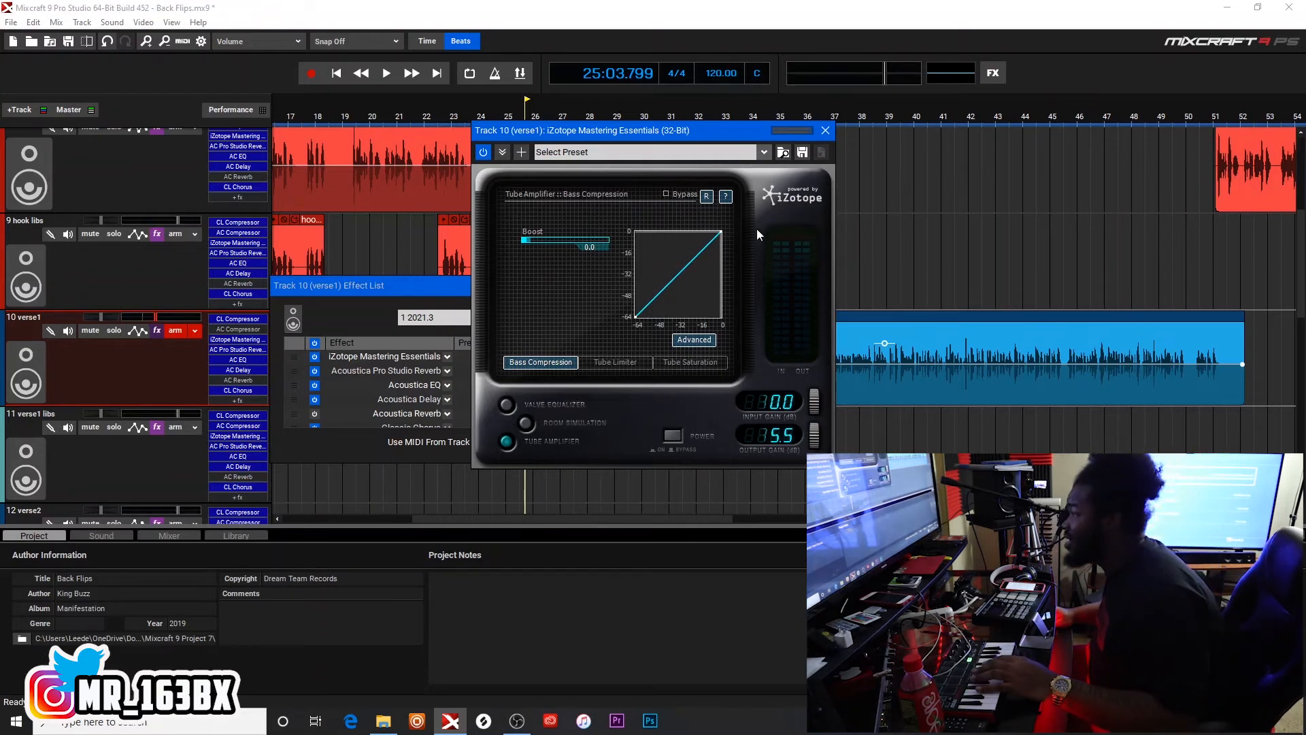
left_click(625, 363)
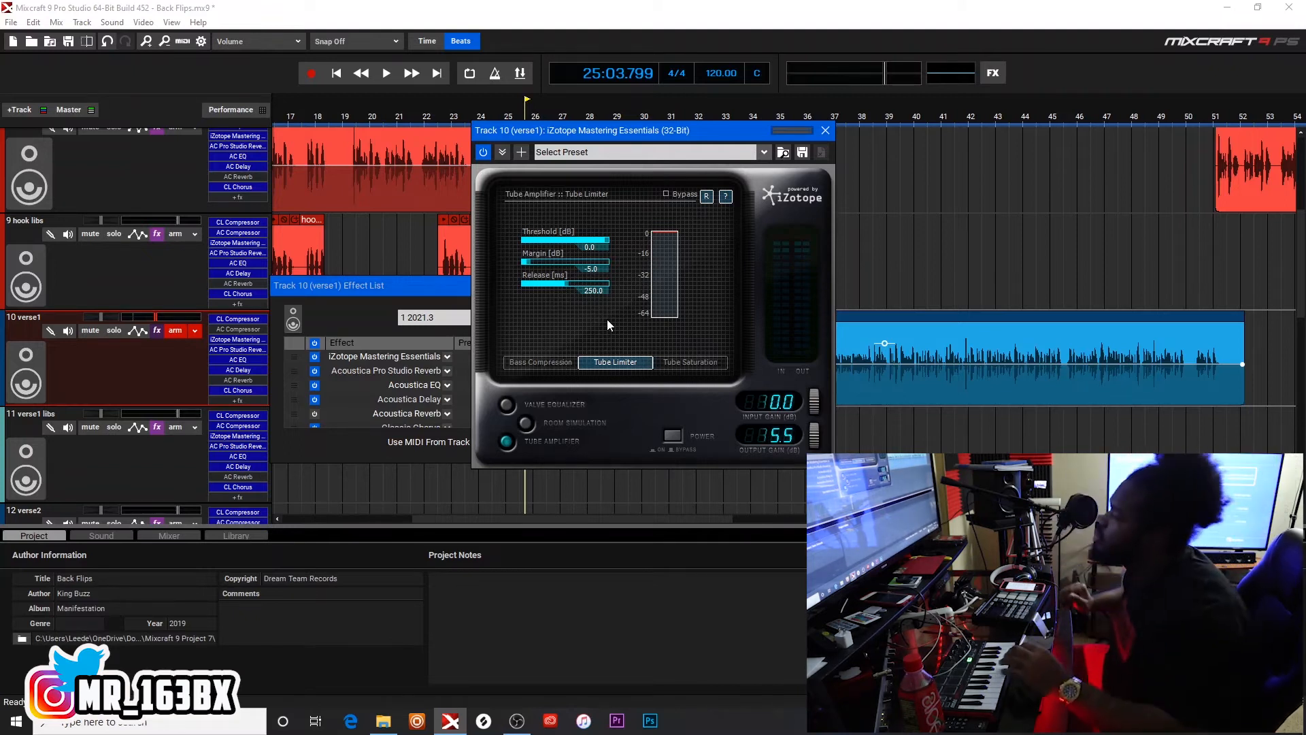
left_click(691, 364)
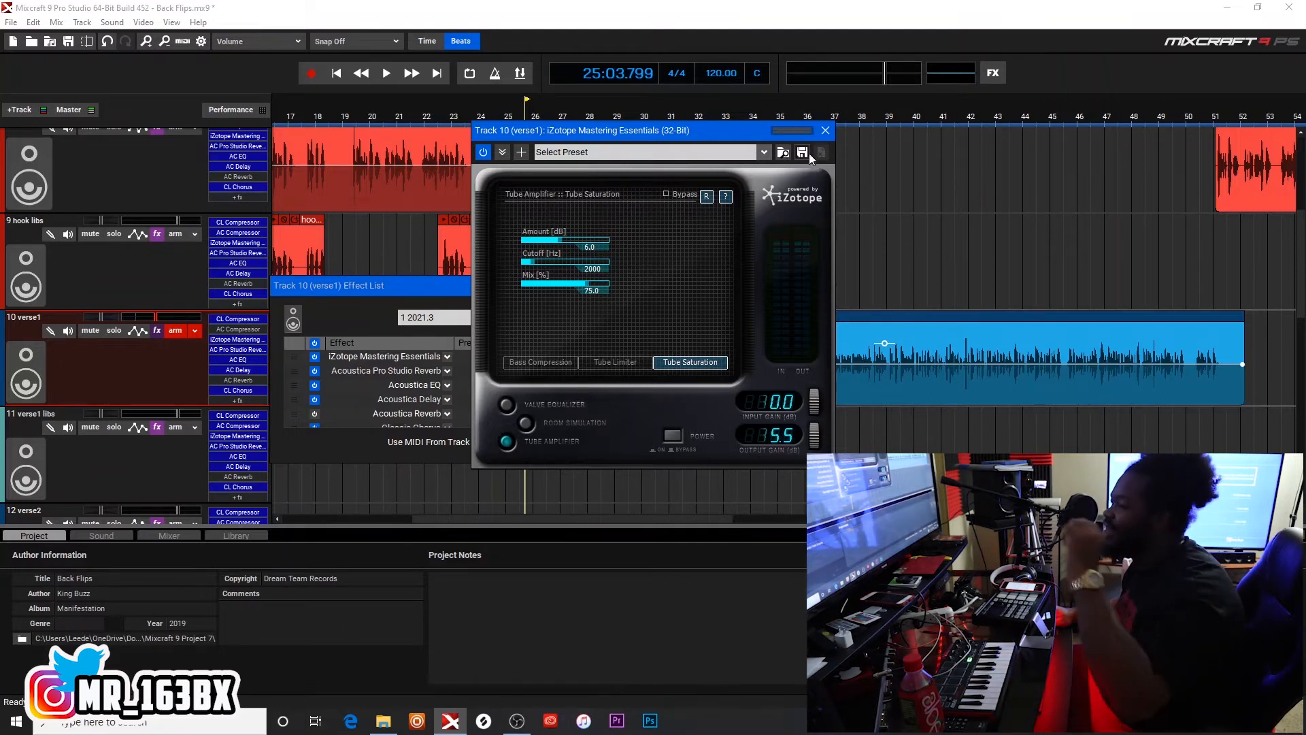
left_click(825, 130)
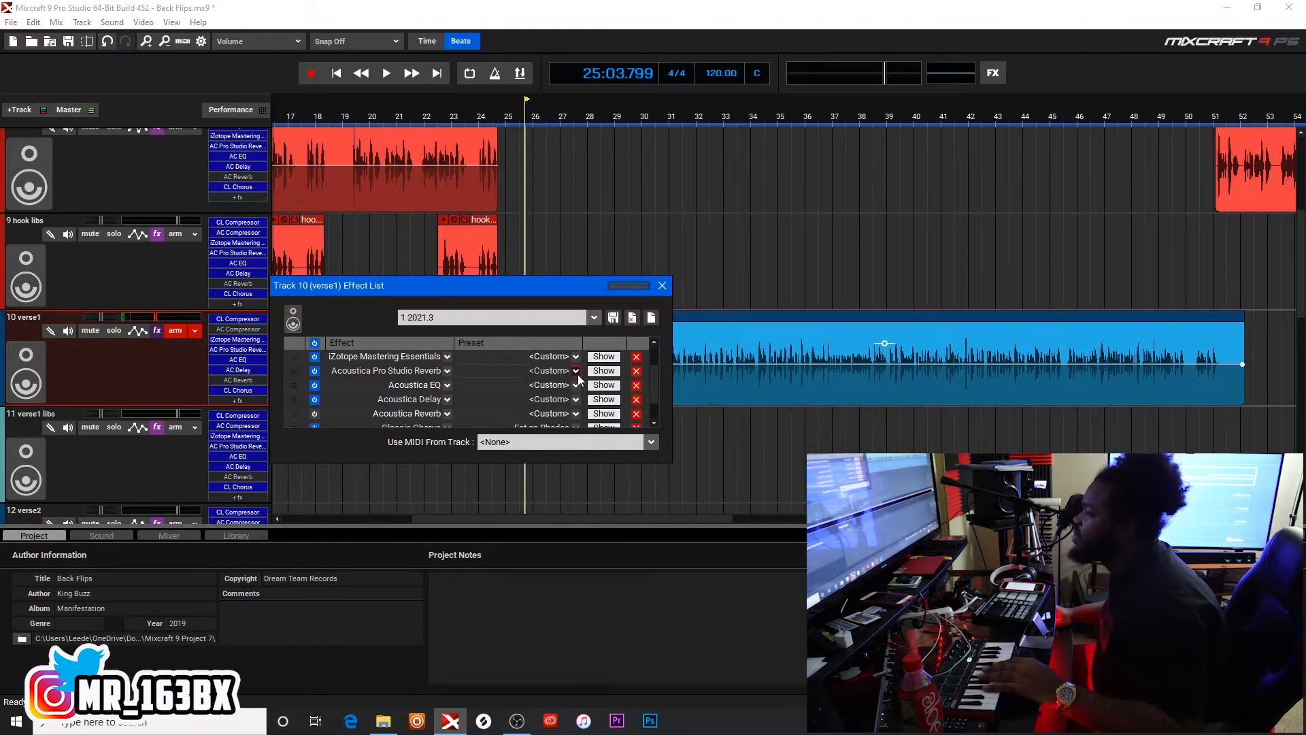
Review the Acoustica Pro Studio Reverb settings on verse1, bypass that effect and play the verse without it.
left_click(600, 371)
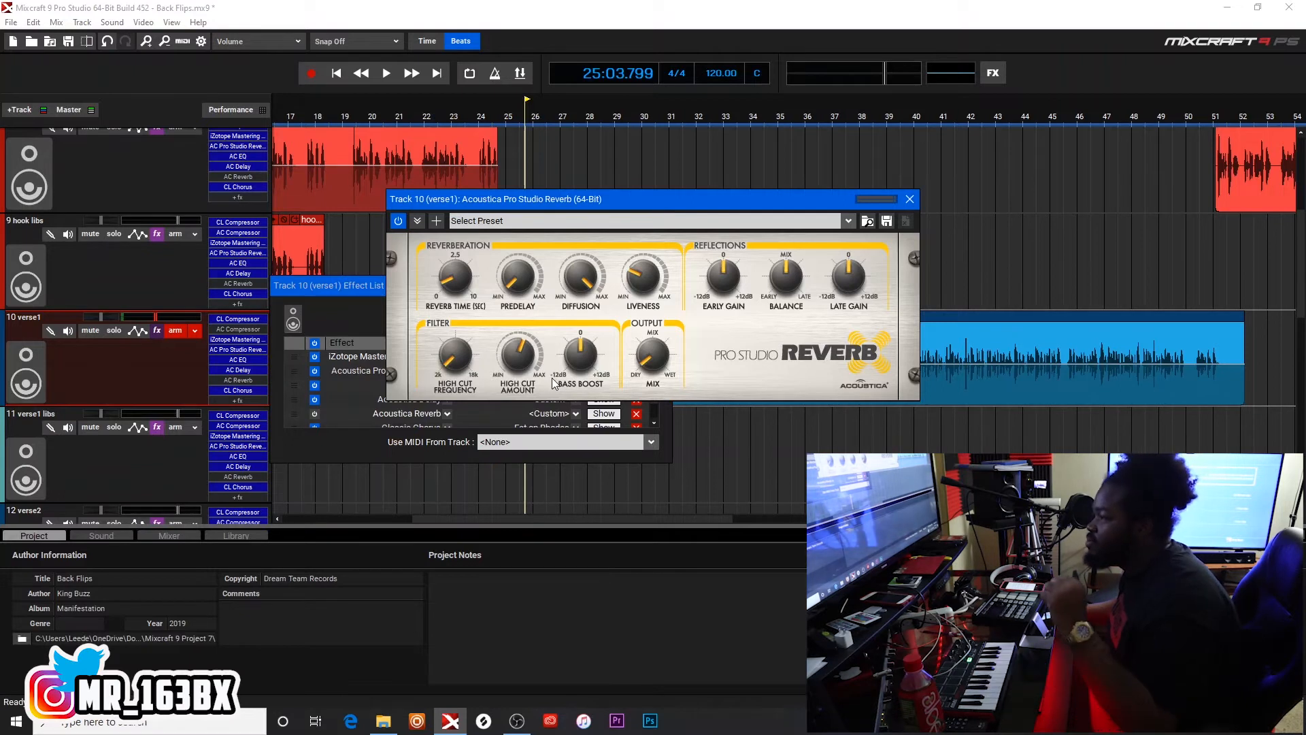
left_click(911, 199)
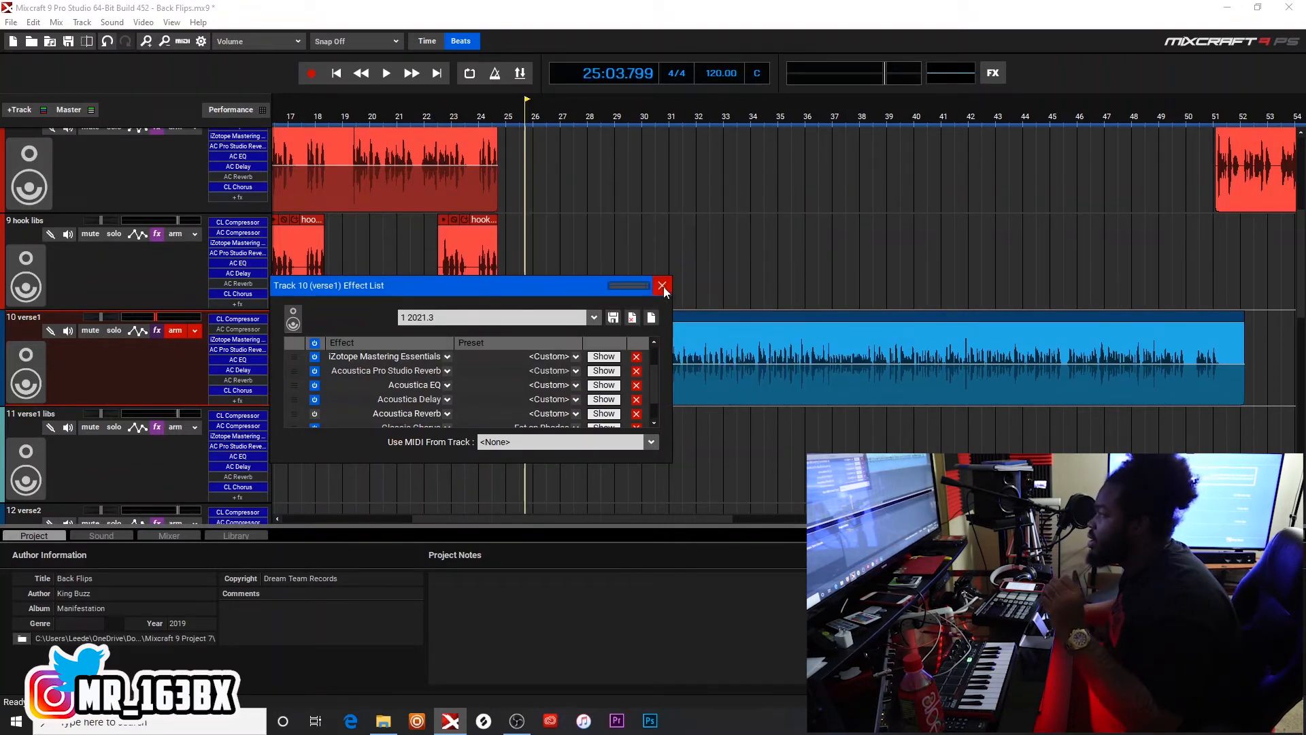
left_click(315, 371)
key("space")
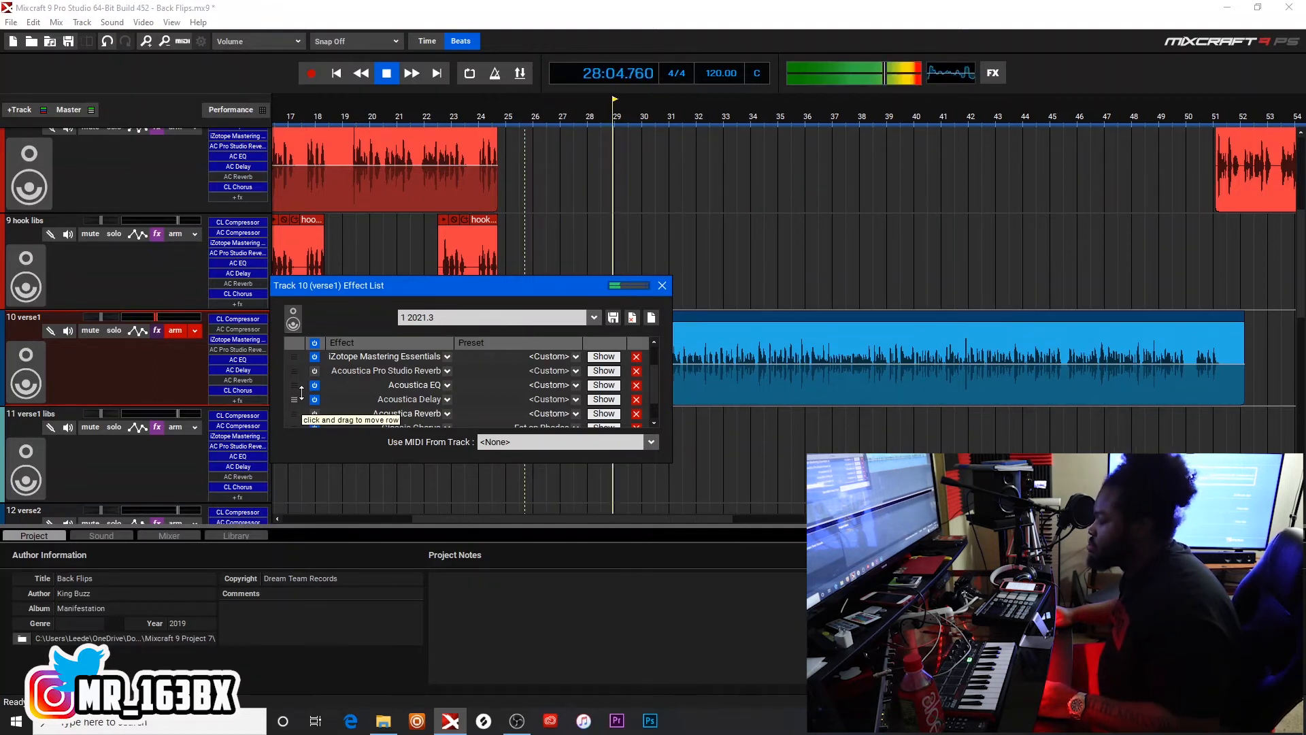
key("space")
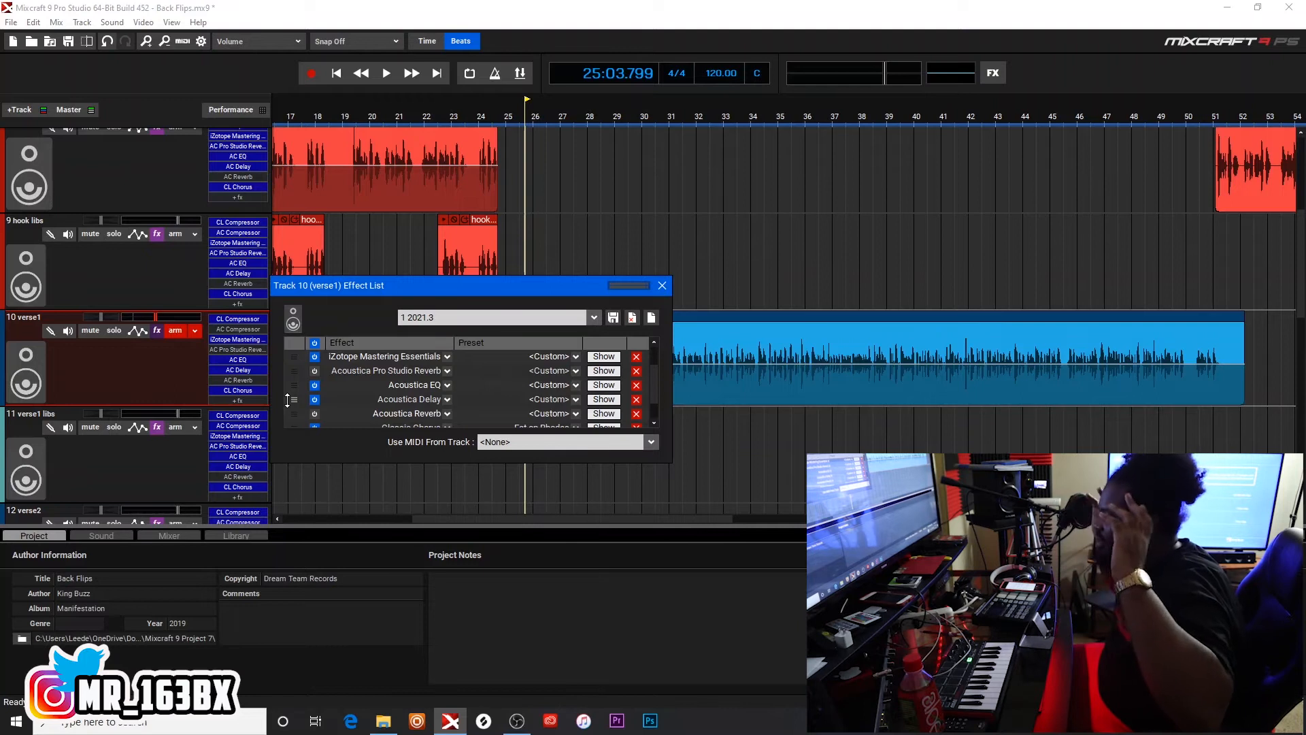
Re-enable Acoustica Pro Studio Reverb on verse1 and play the verse with it, stopping after a short listen.
left_click(314, 372)
key("space")
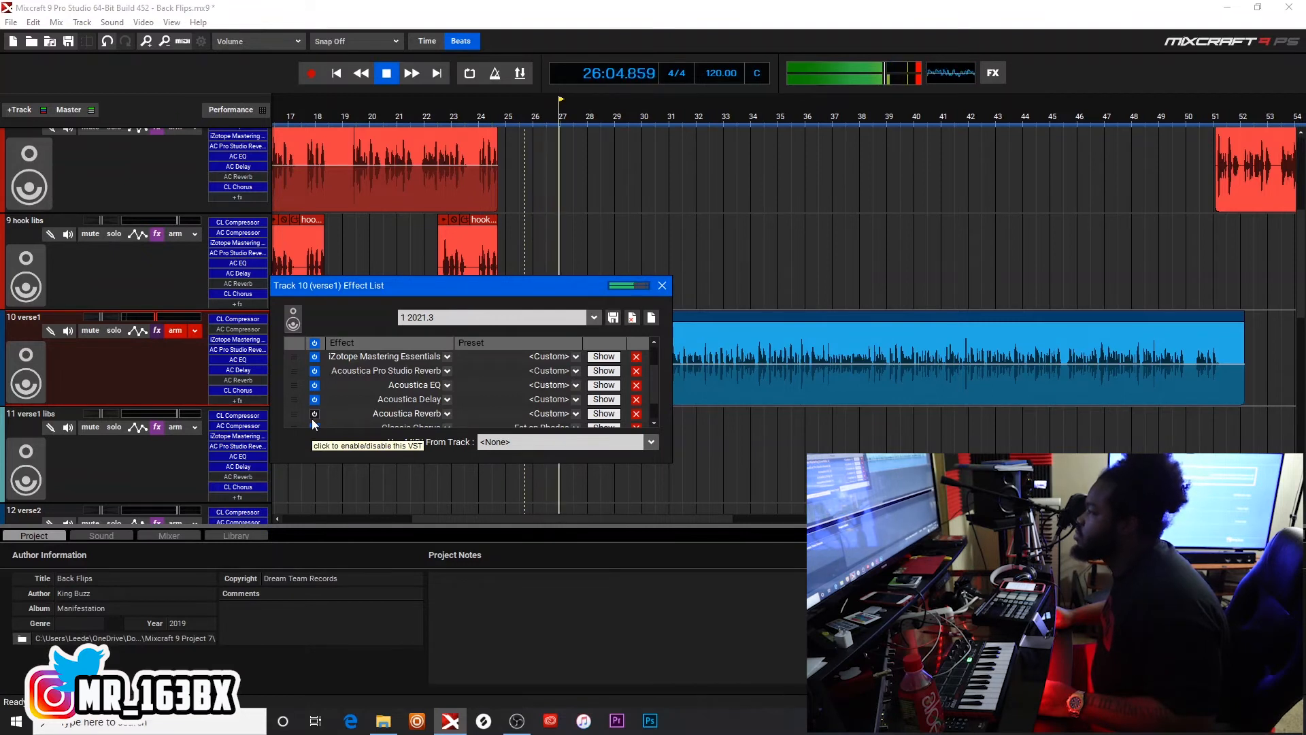
key("space")
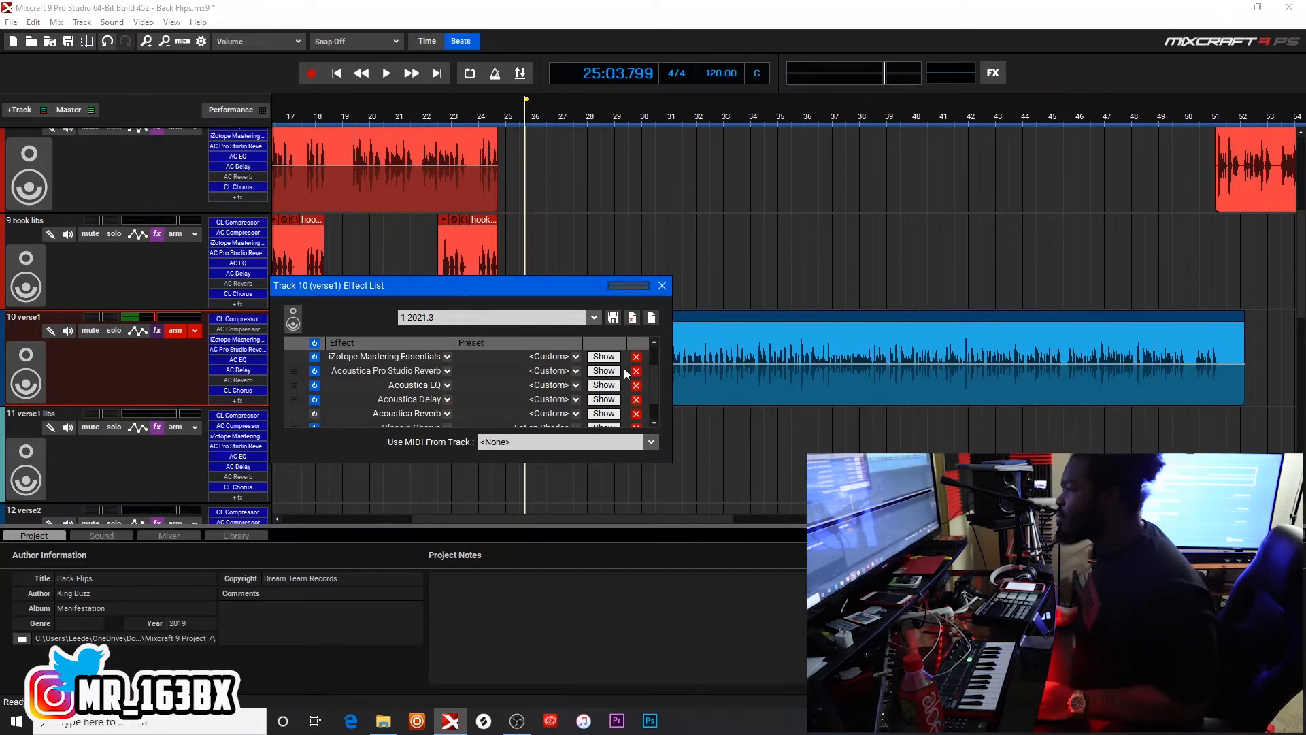
Examine the Acoustica EQ band levels and the Acoustica Delay settings on the verse1 track.
left_click(600, 386)
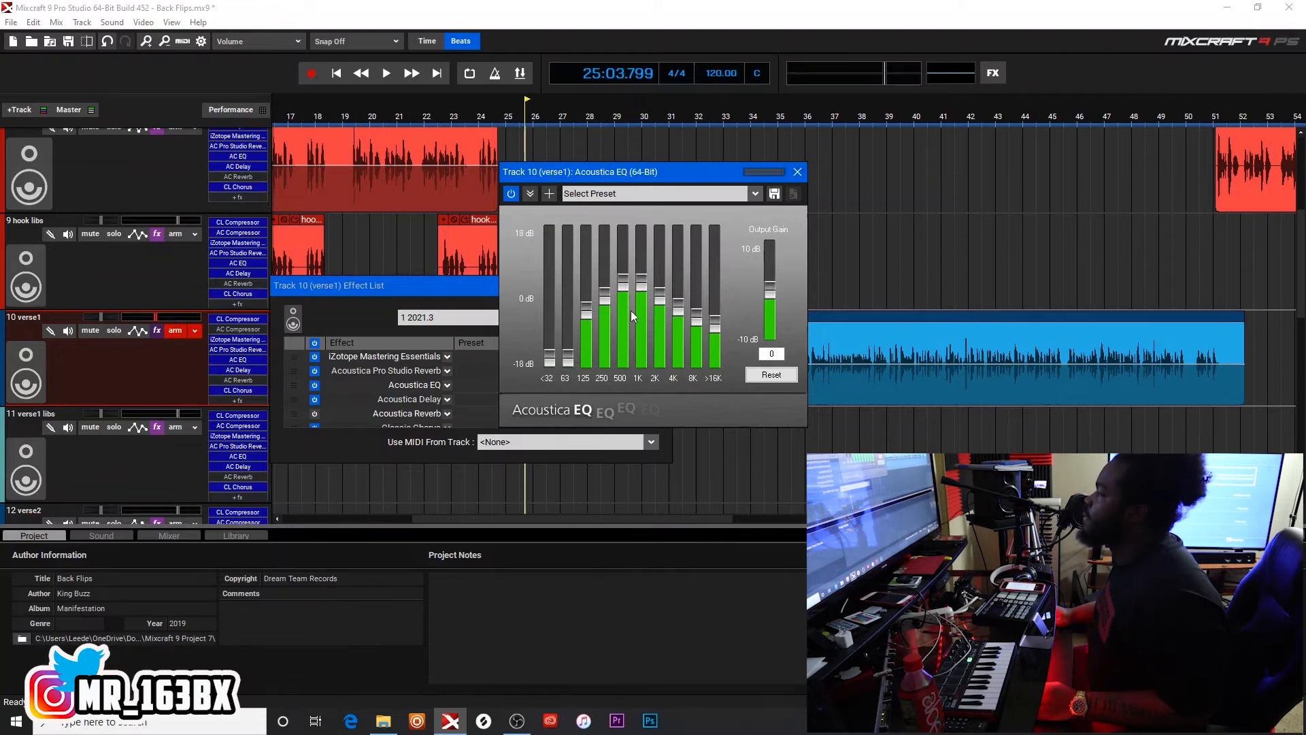
left_click(798, 171)
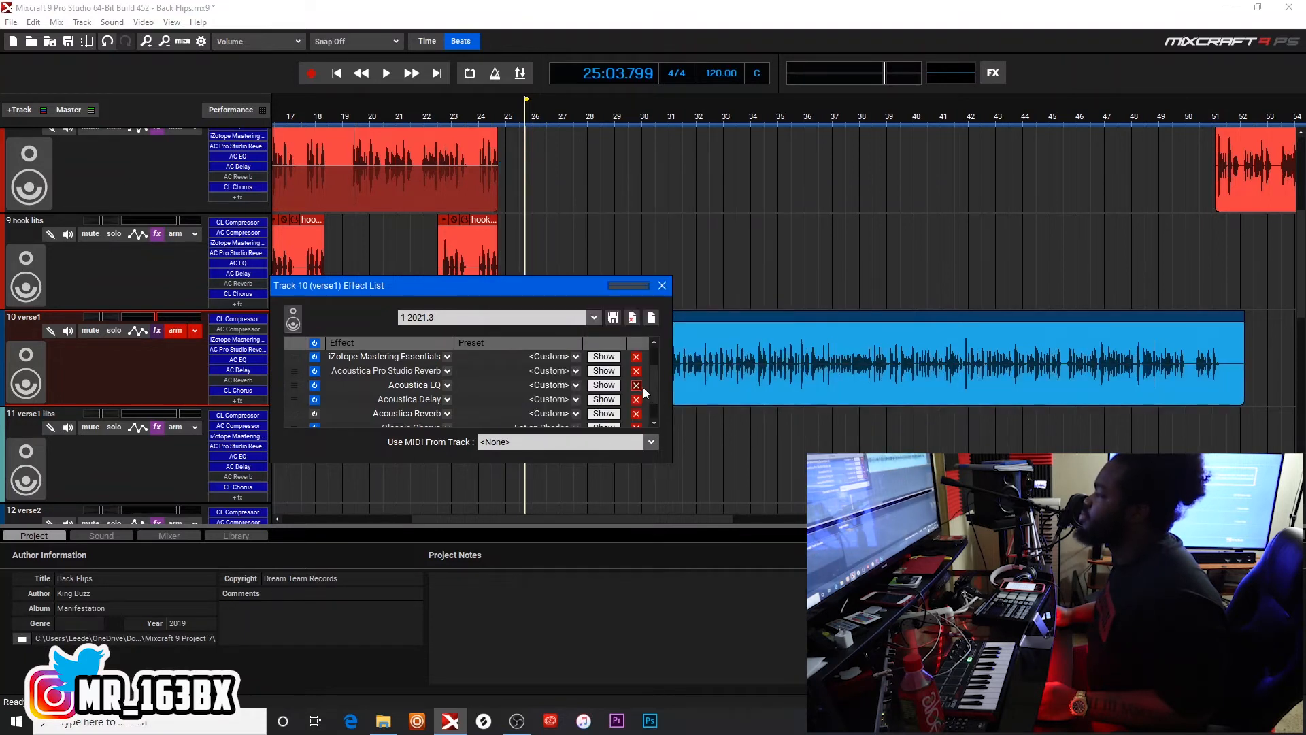
scroll(655, 389, "down", 1)
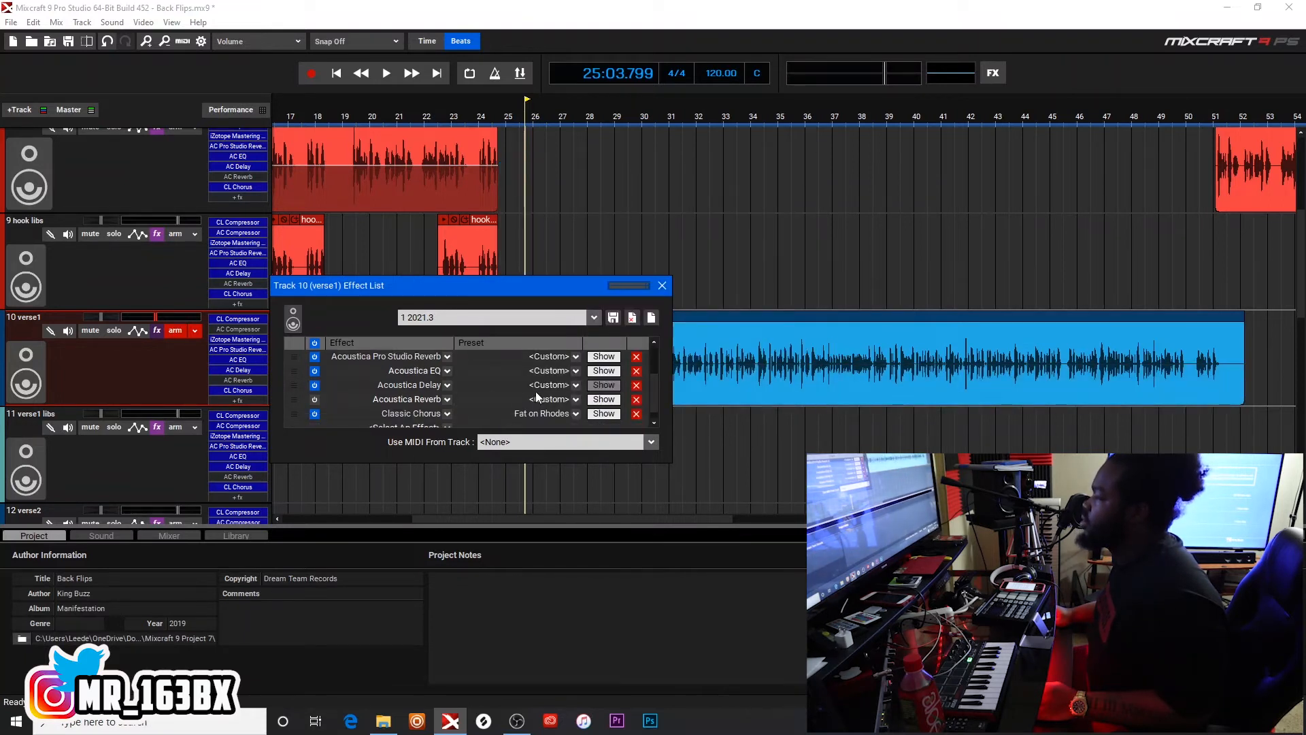
left_click(604, 385)
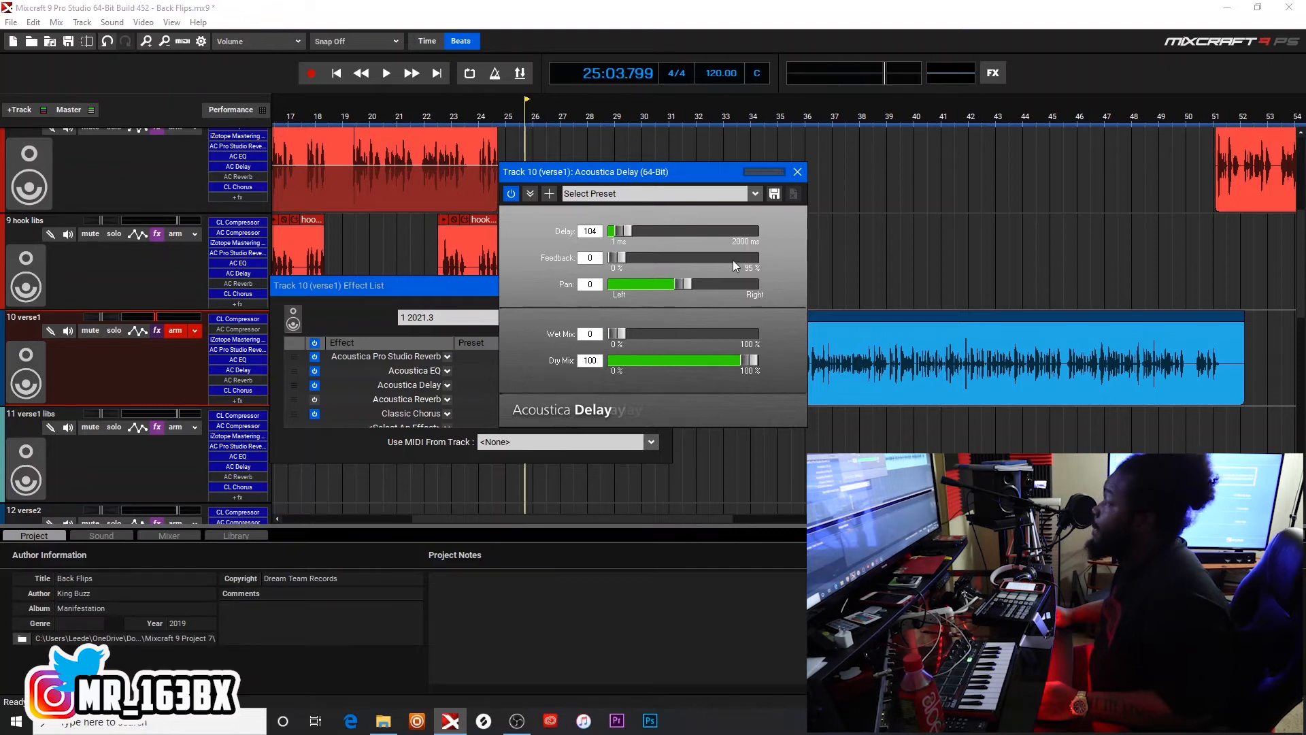
left_click(799, 173)
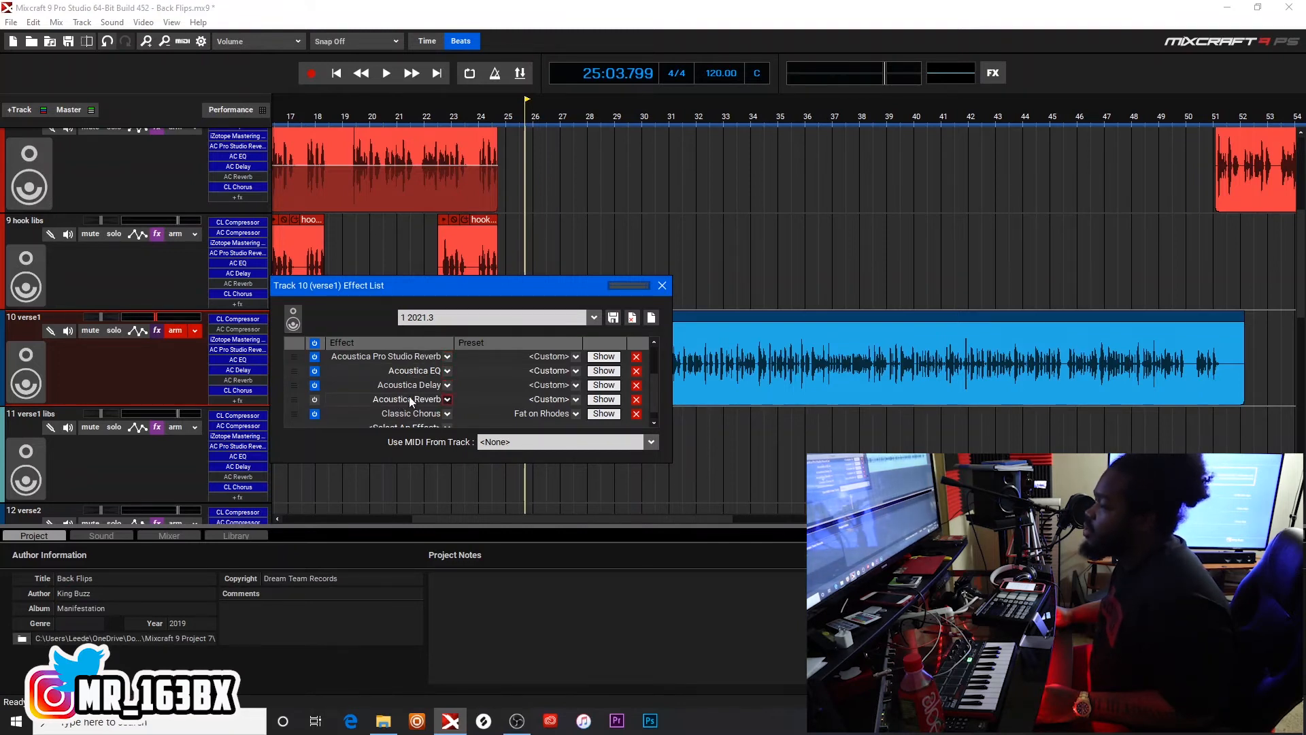
Review the Classic Chorus settings on verse1, bypass the chorus and play the verse without it.
left_click_drag(654, 377, 652, 389)
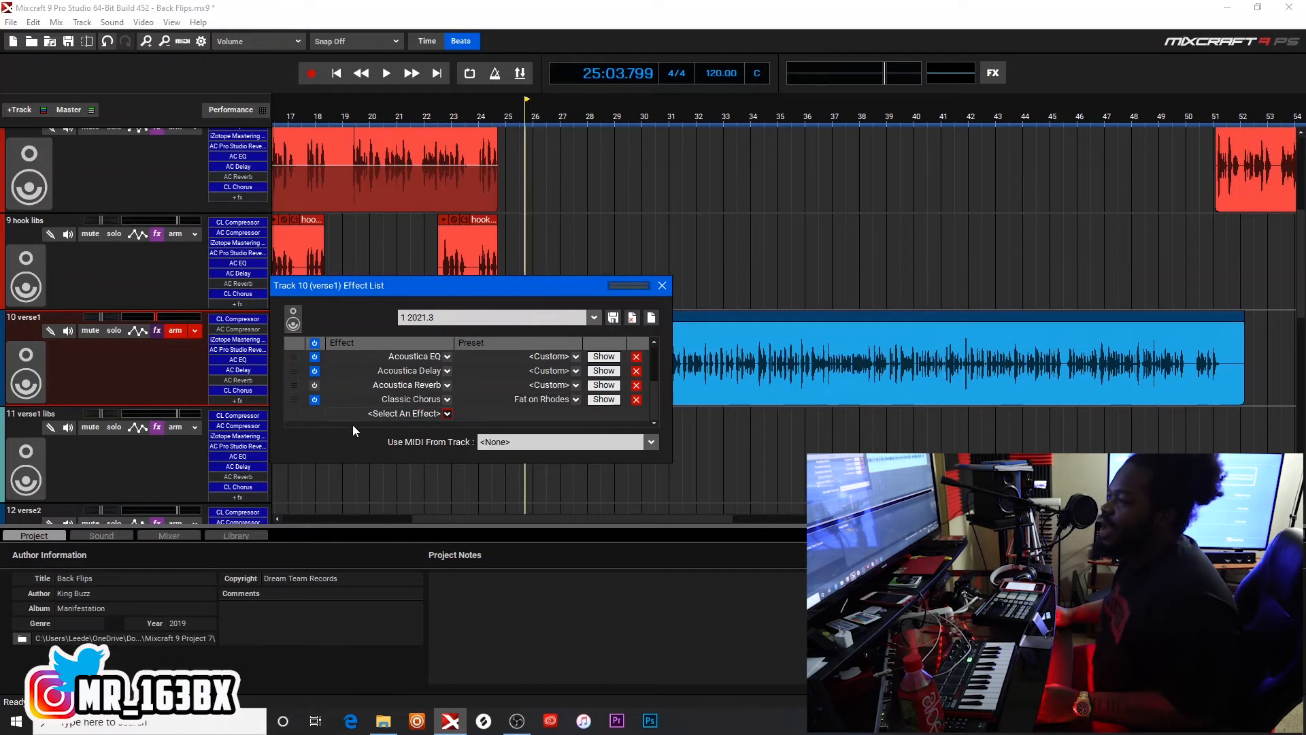
left_click(594, 398)
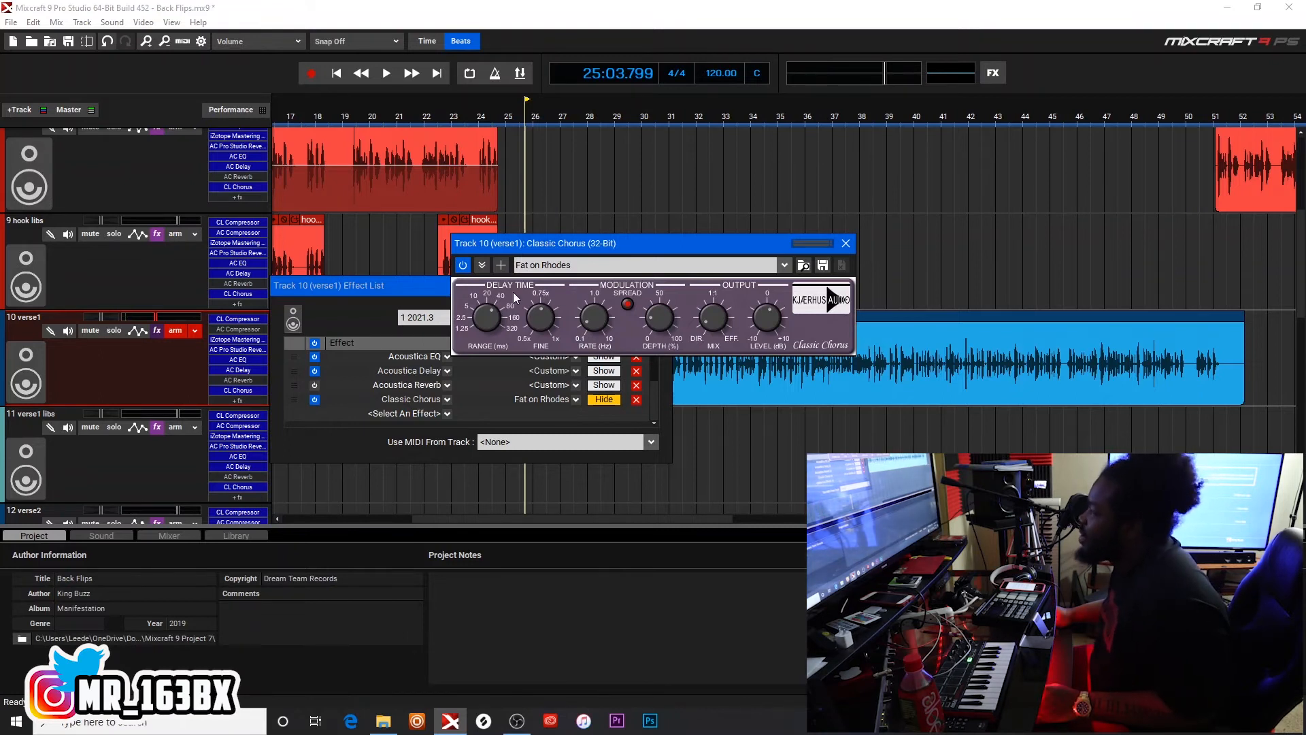
left_click(462, 265)
key("space")
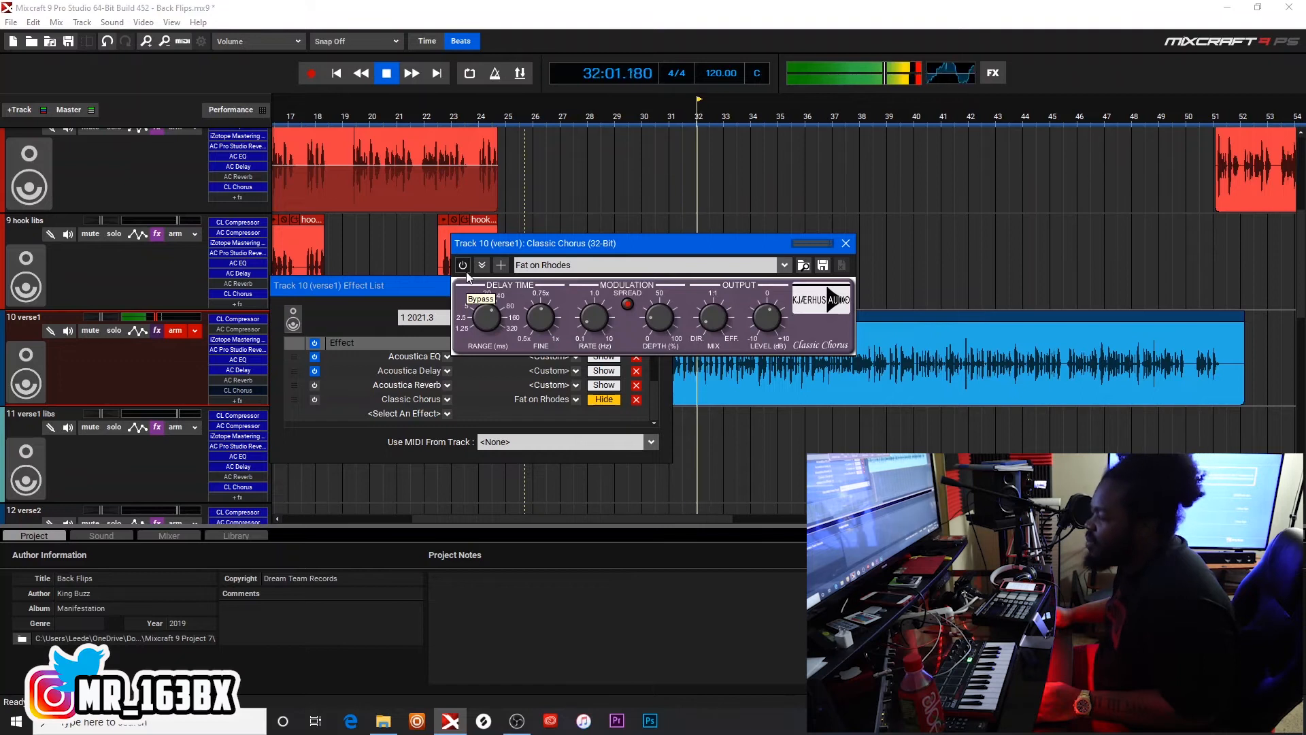
key("space")
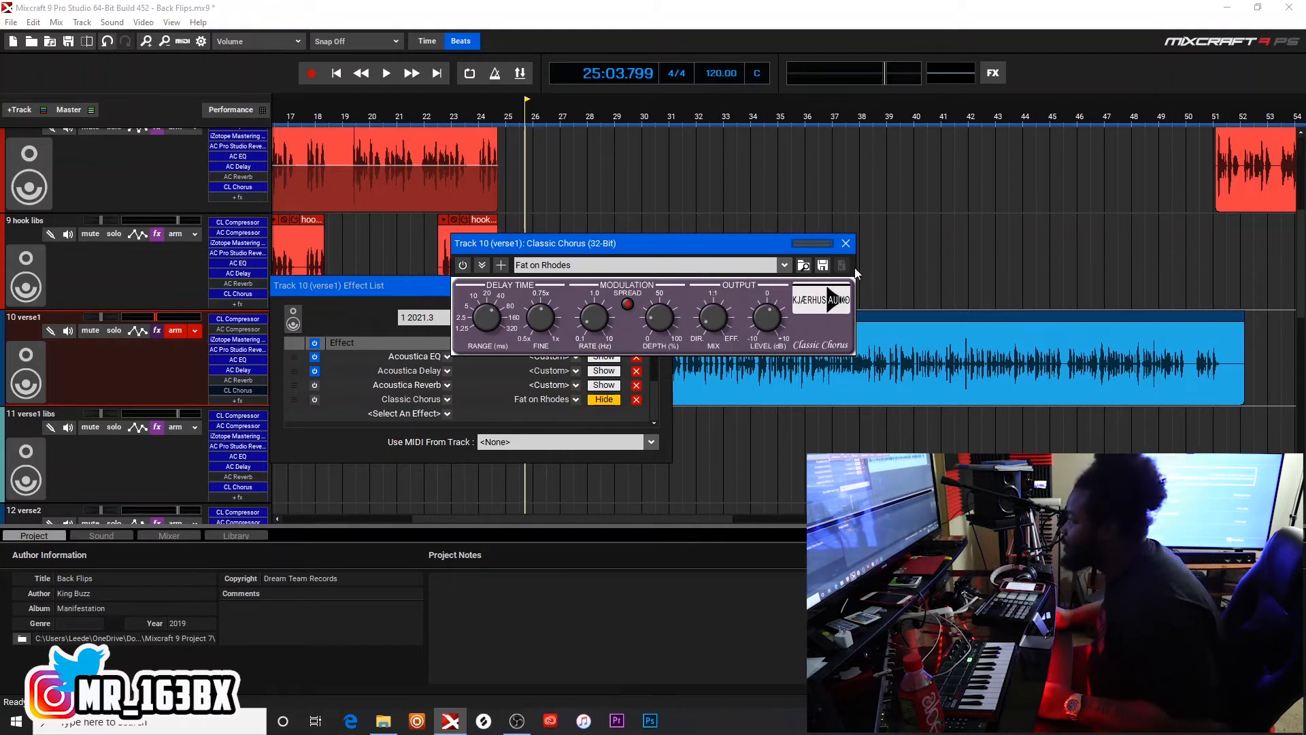
left_click(847, 244)
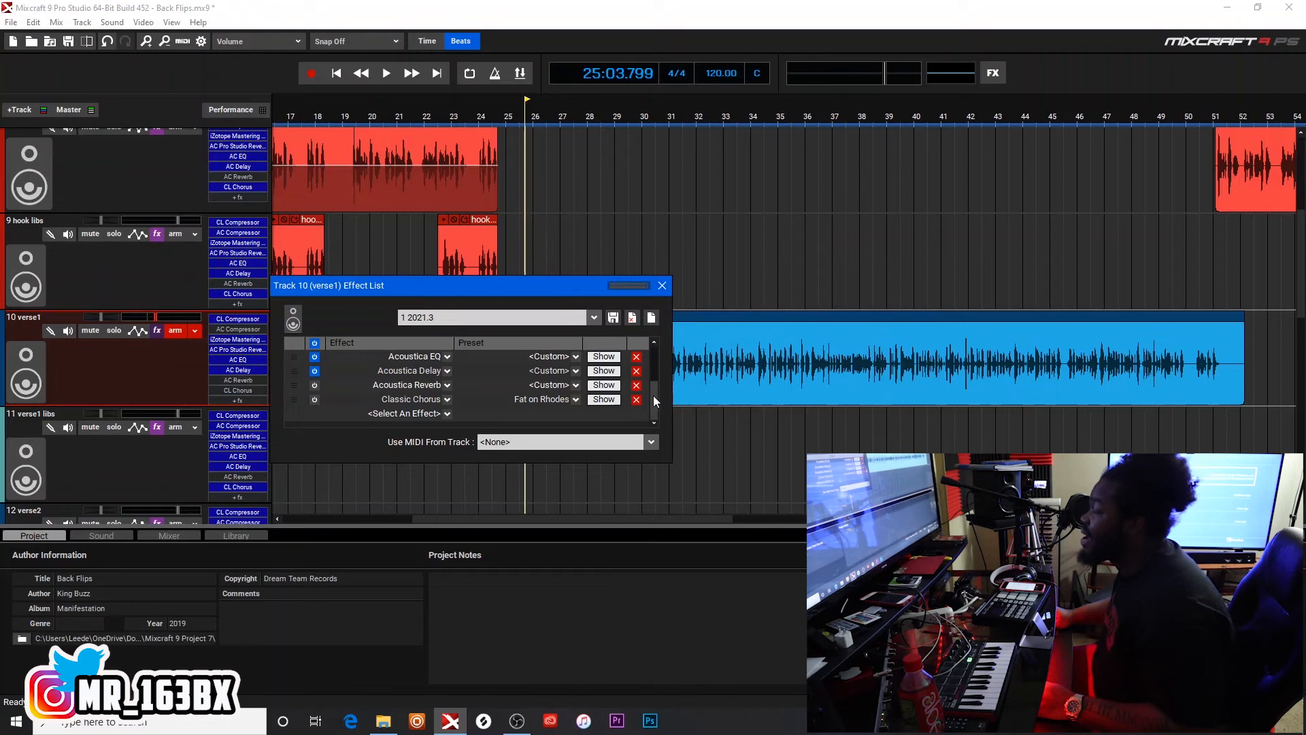
Look at the Classic Chorus controls once more and close the verse1 effect list.
left_click(614, 400)
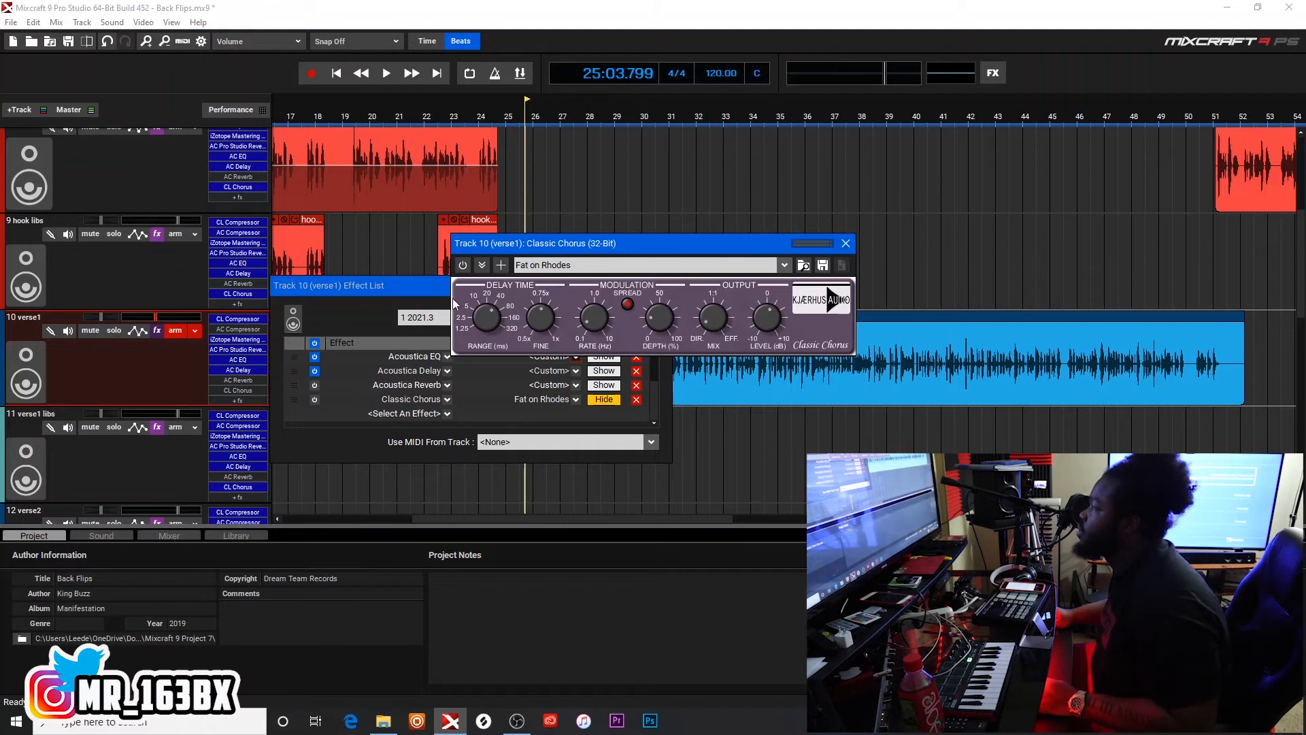
left_click(822, 246)
left_click(662, 285)
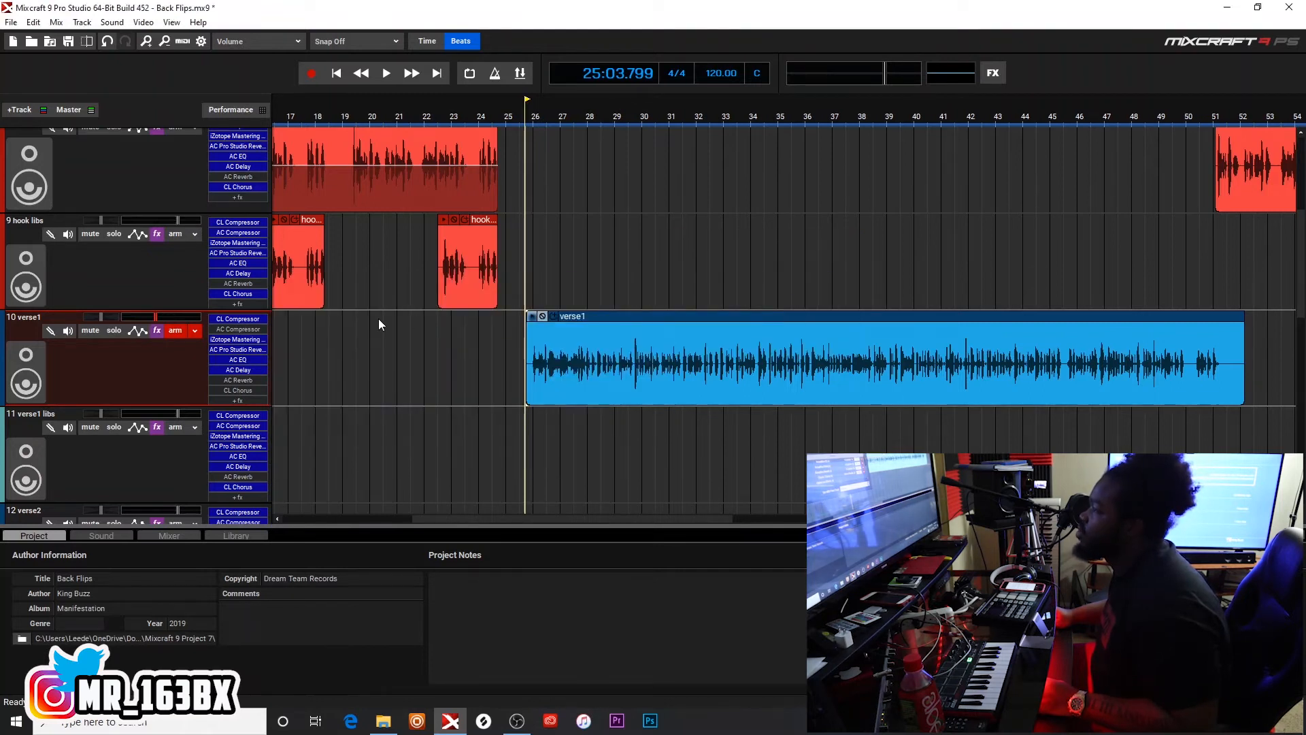
Solo the verse1 track and briefly play it on its own.
left_click(115, 333)
key("space")
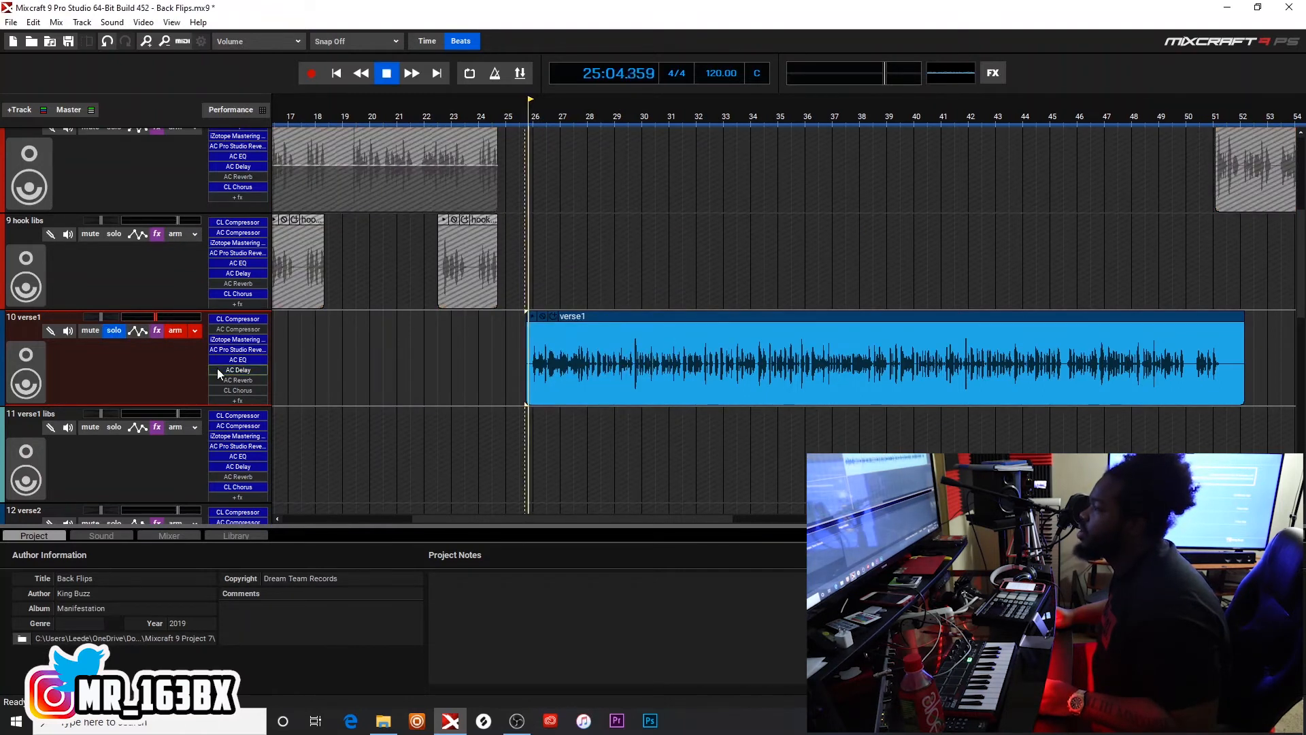
key("space")
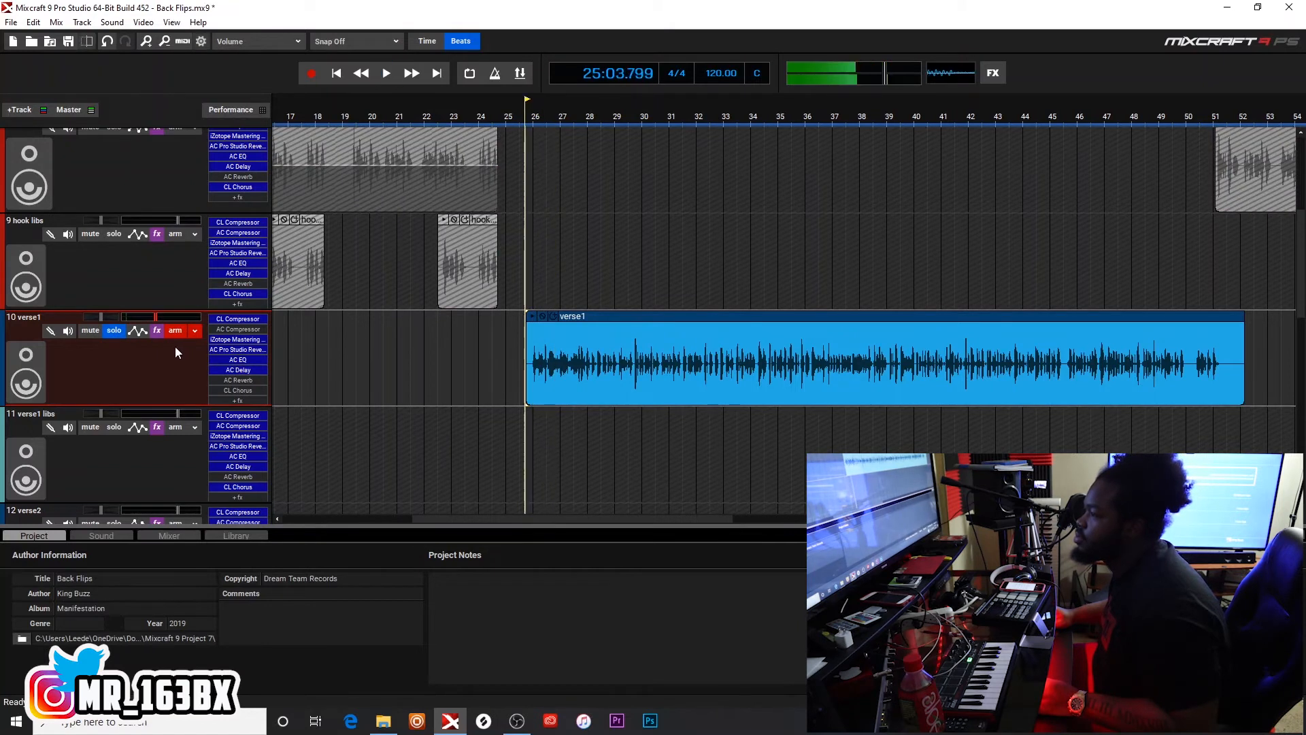
Re-enable Classic Chorus on verse1, play the soloed verse and open the chorus settings during playback.
left_click(157, 332)
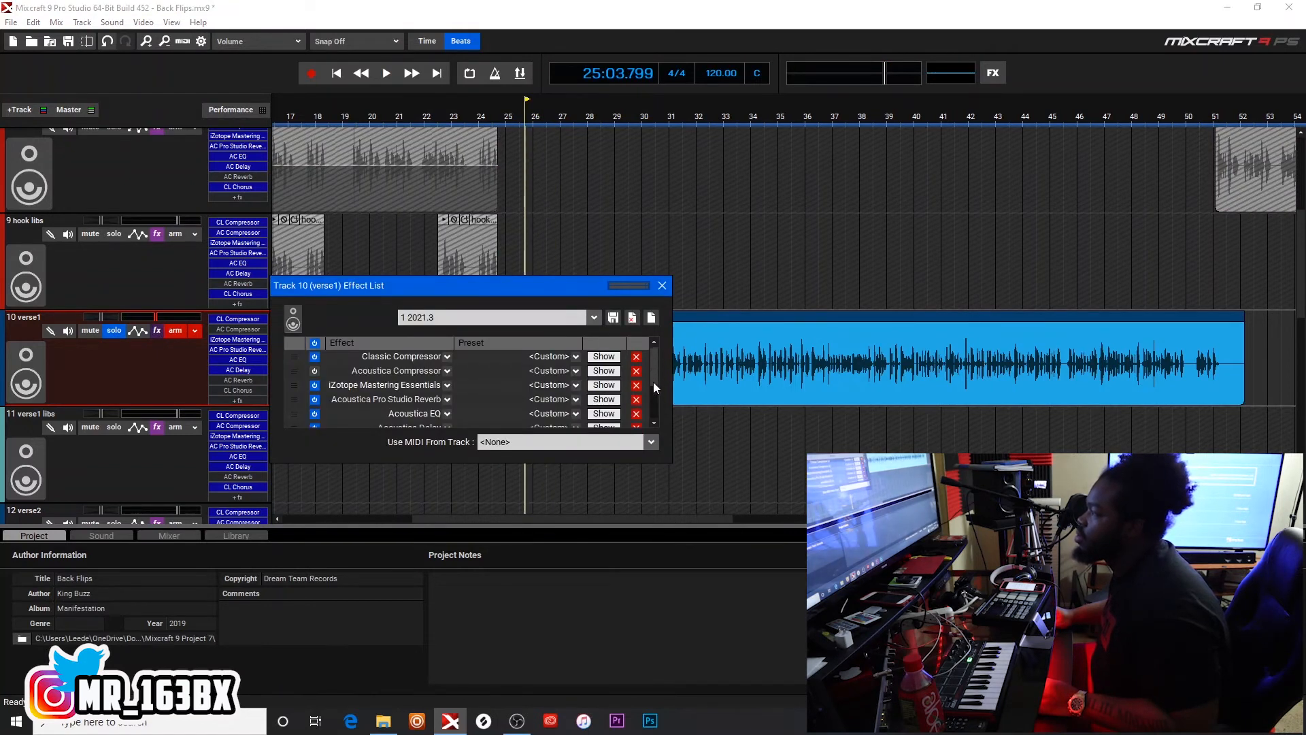
scroll(654, 385, "down", 2)
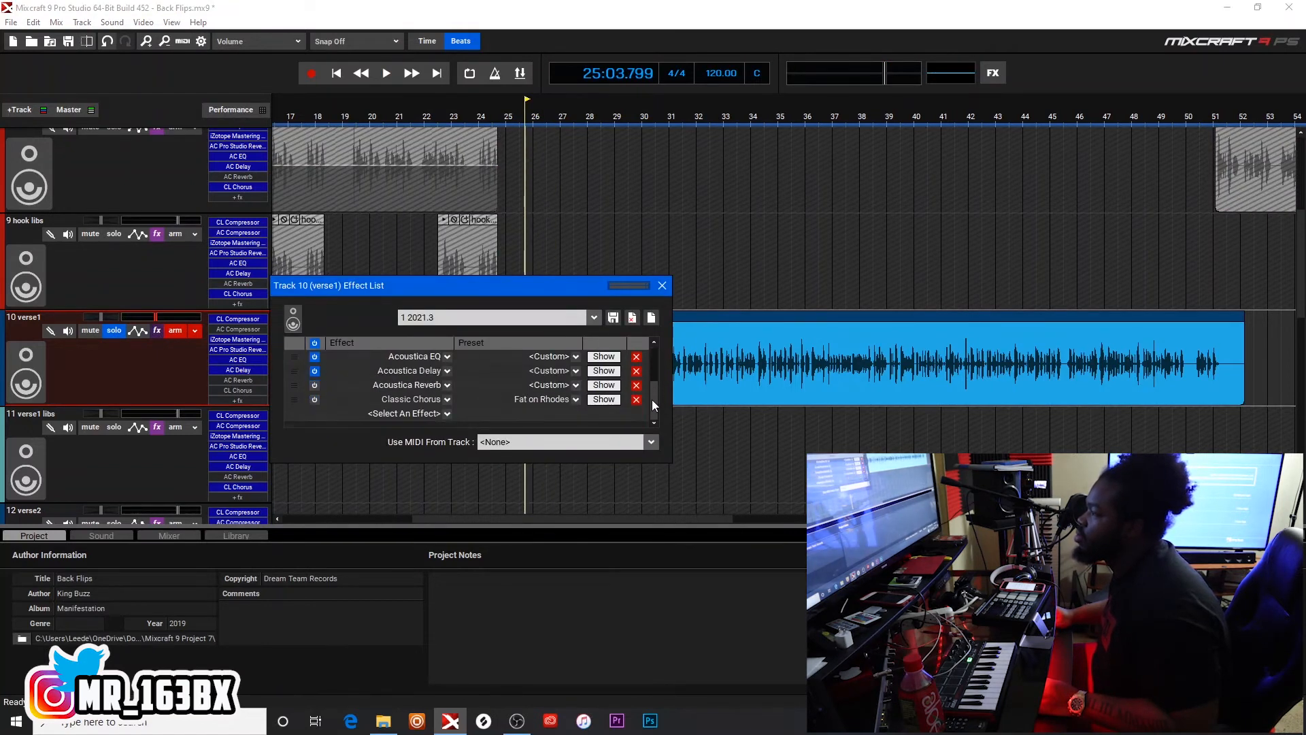
left_click(315, 400)
key("space")
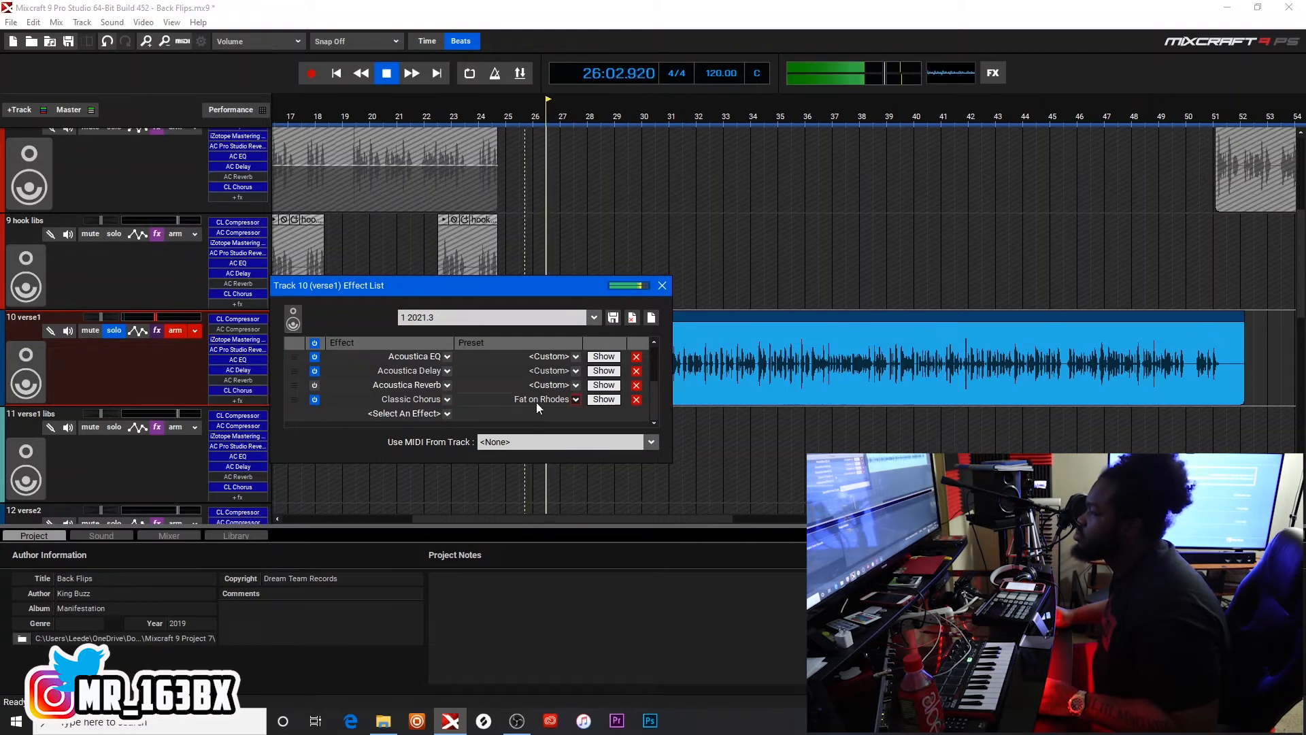
left_click(605, 399)
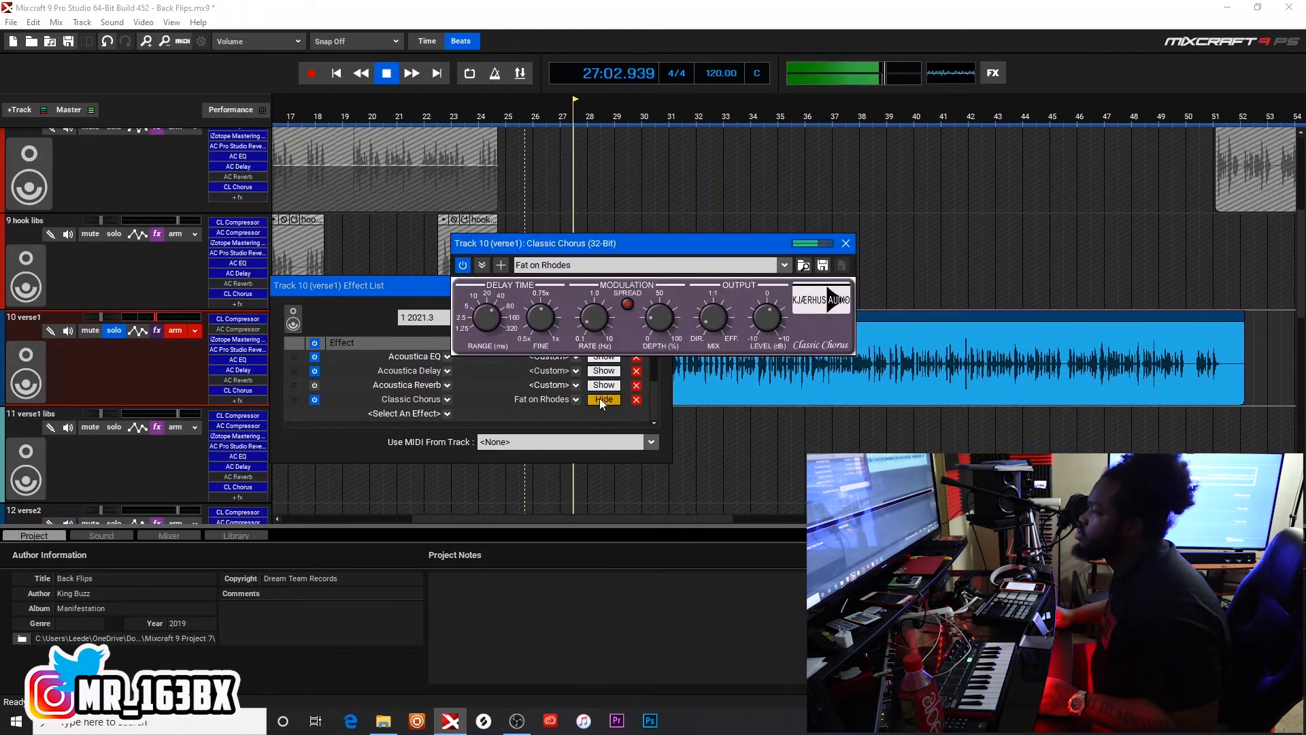
key("space")
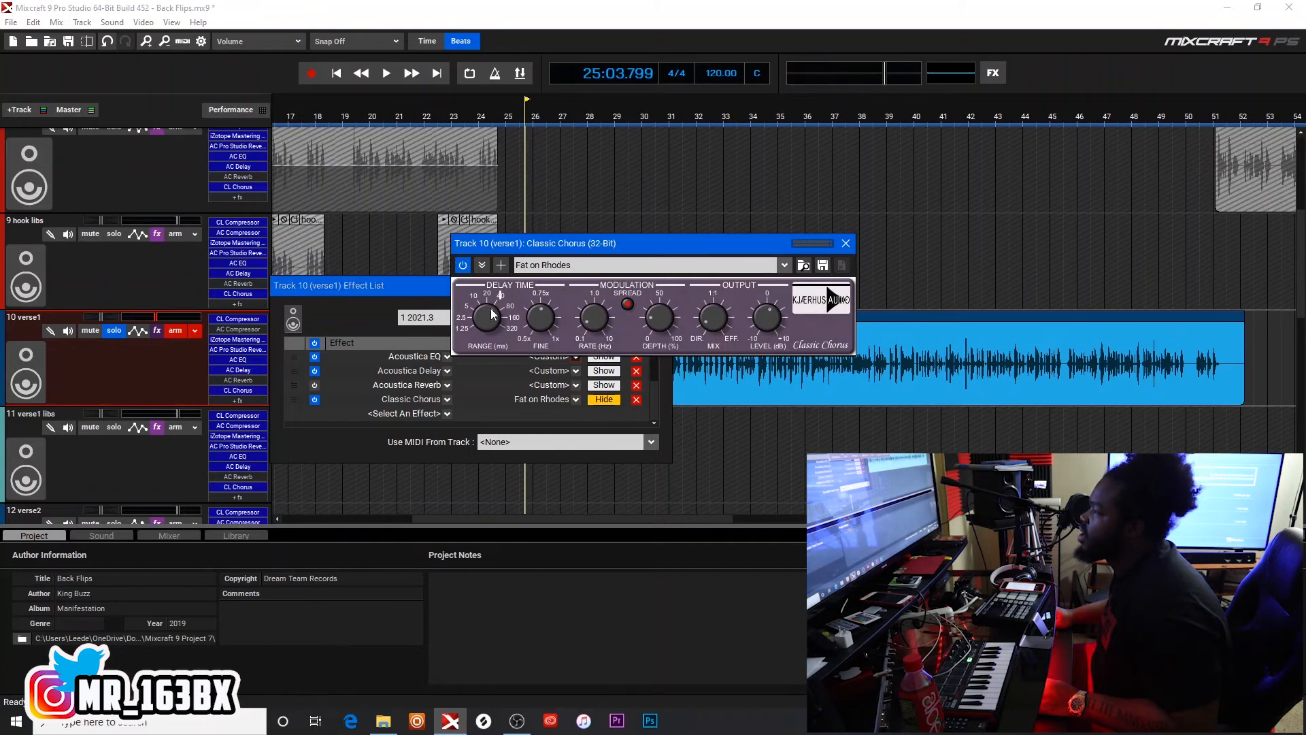
Raise the Classic Chorus delay time range to 320 ms and play the soloed verse to hear the effect.
left_click_drag(491, 311, 502, 284)
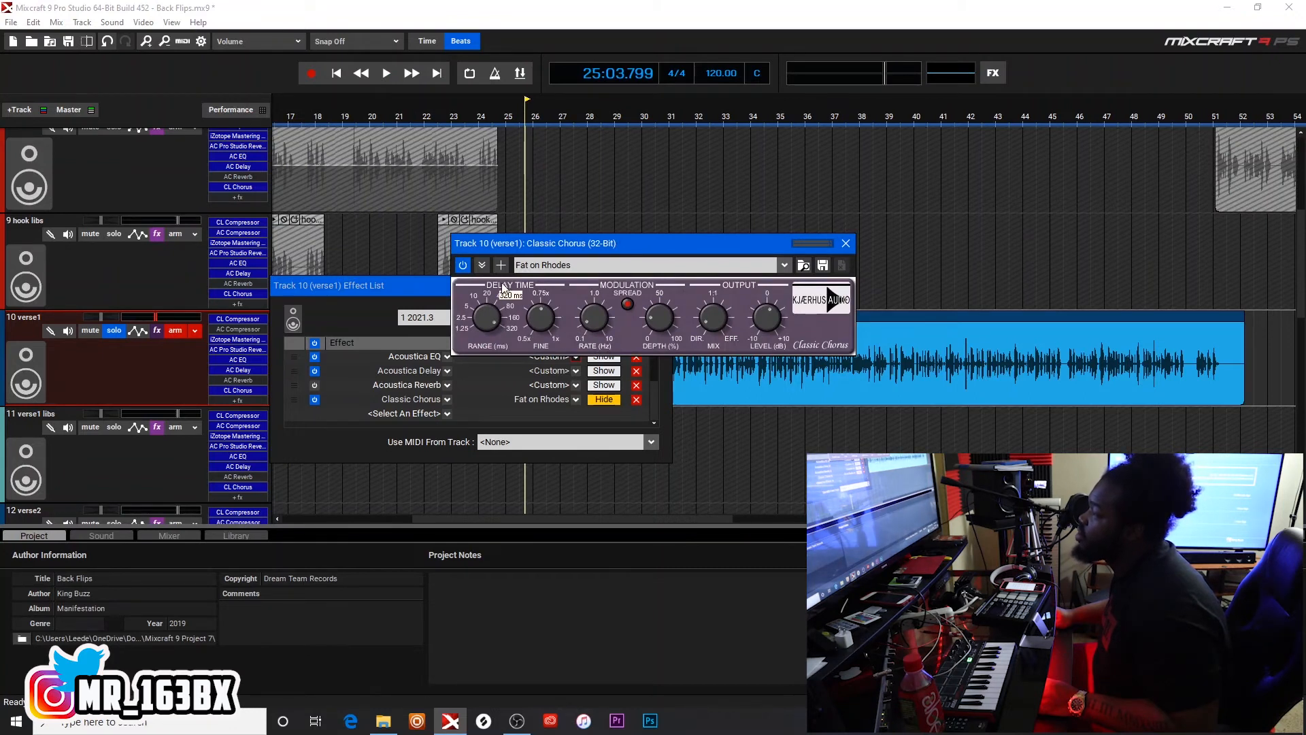
key("space")
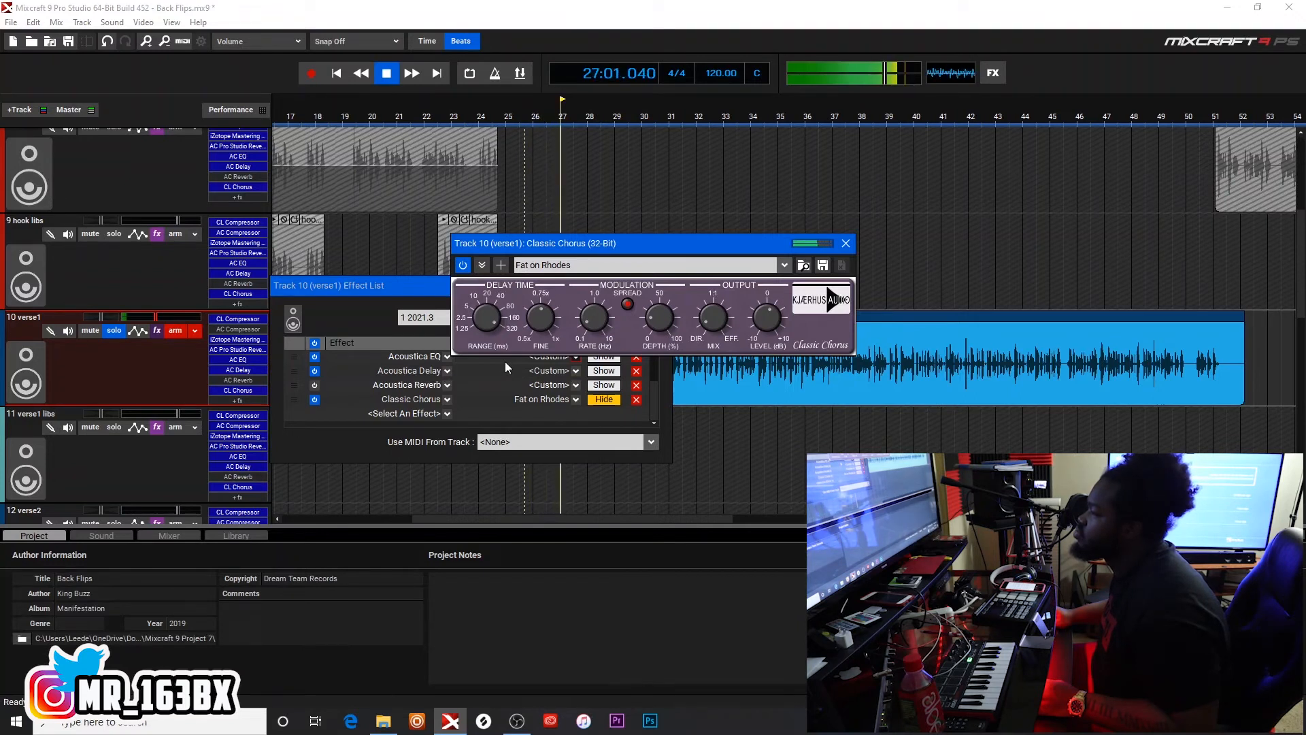
key("space")
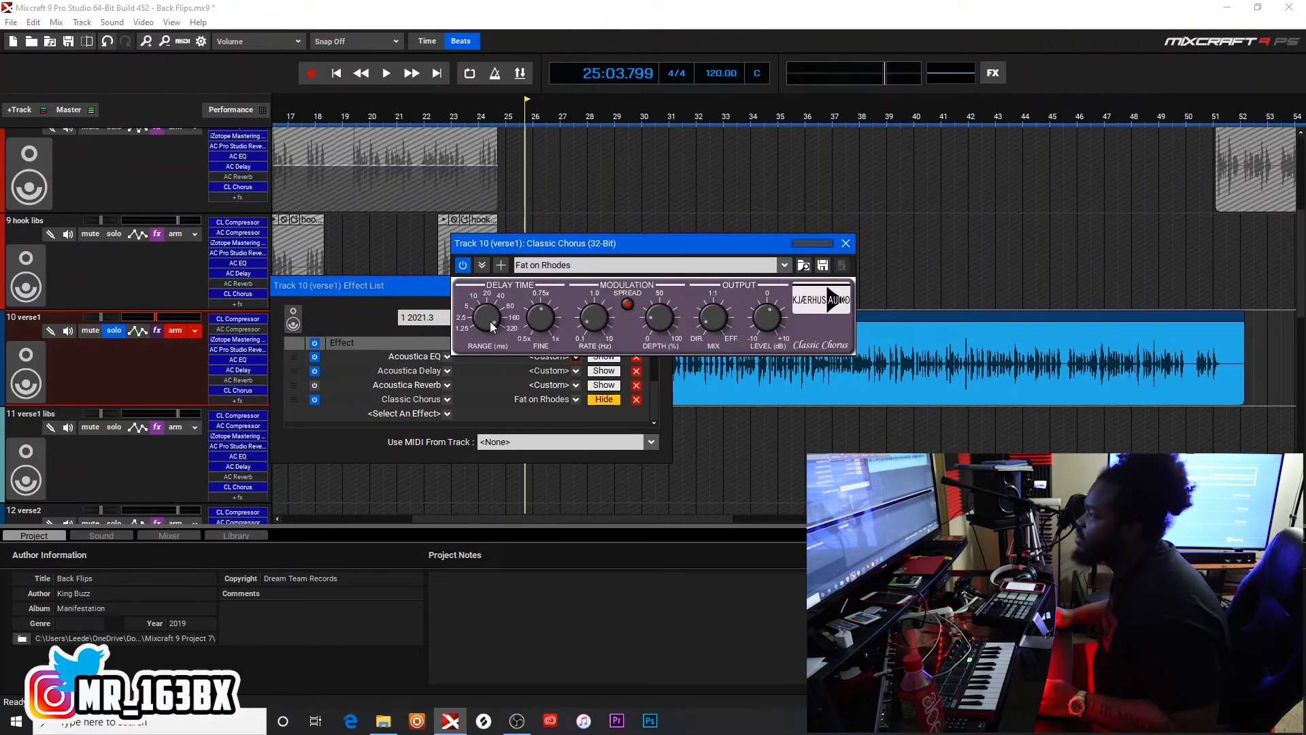
Set the Classic Chorus delay time range to 20 ms and play the soloed verse again.
left_click_drag(490, 328, 490, 340)
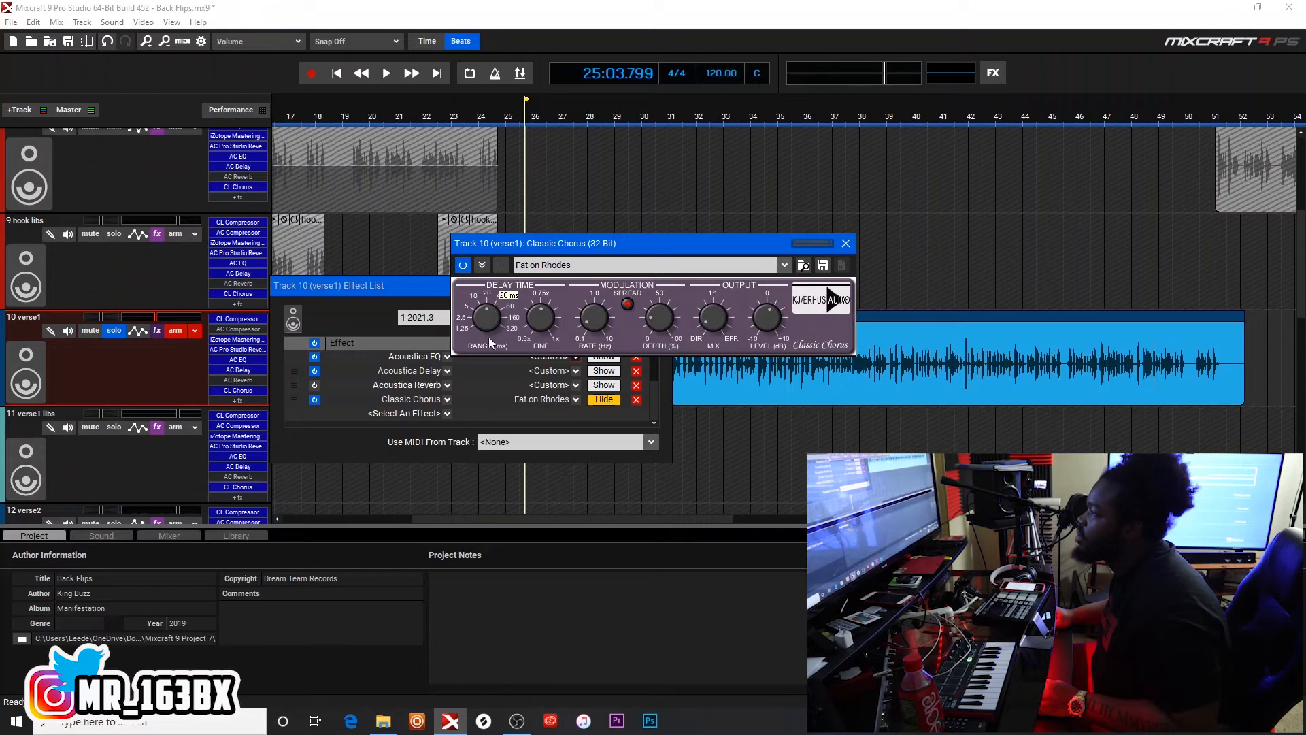
key("space")
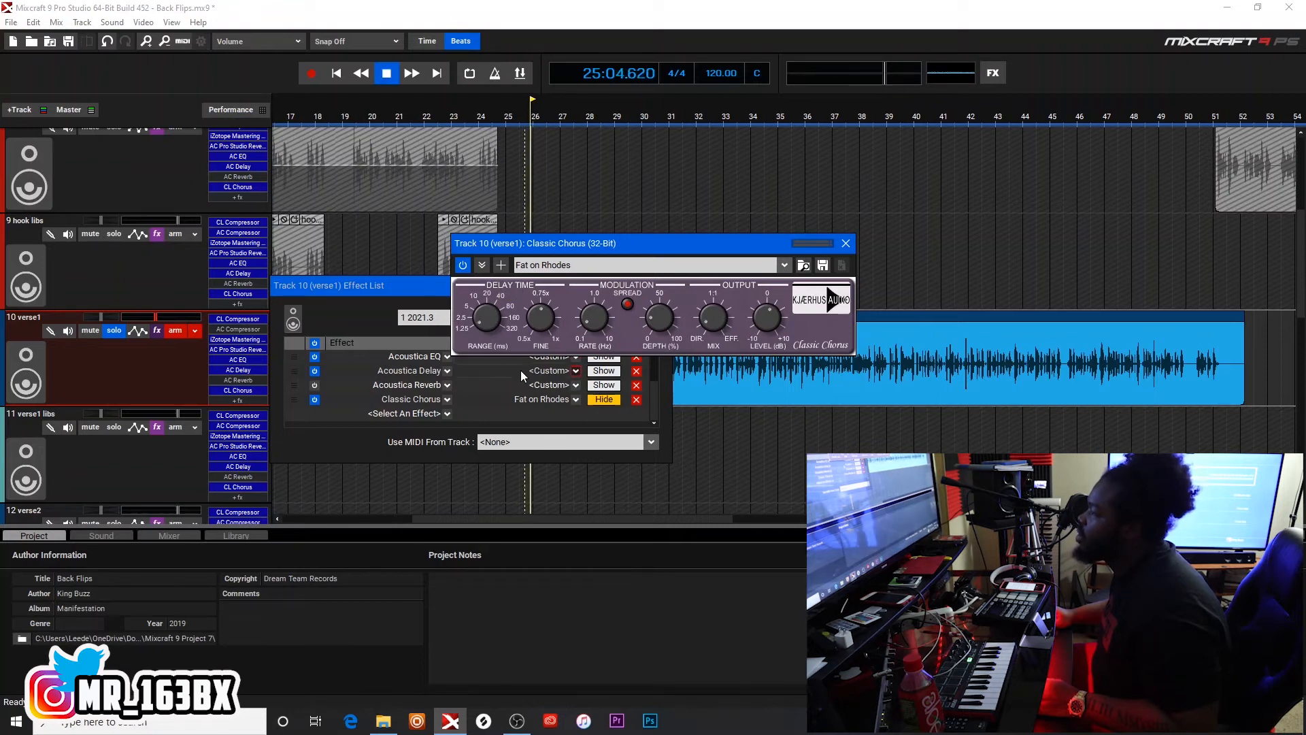
key("space")
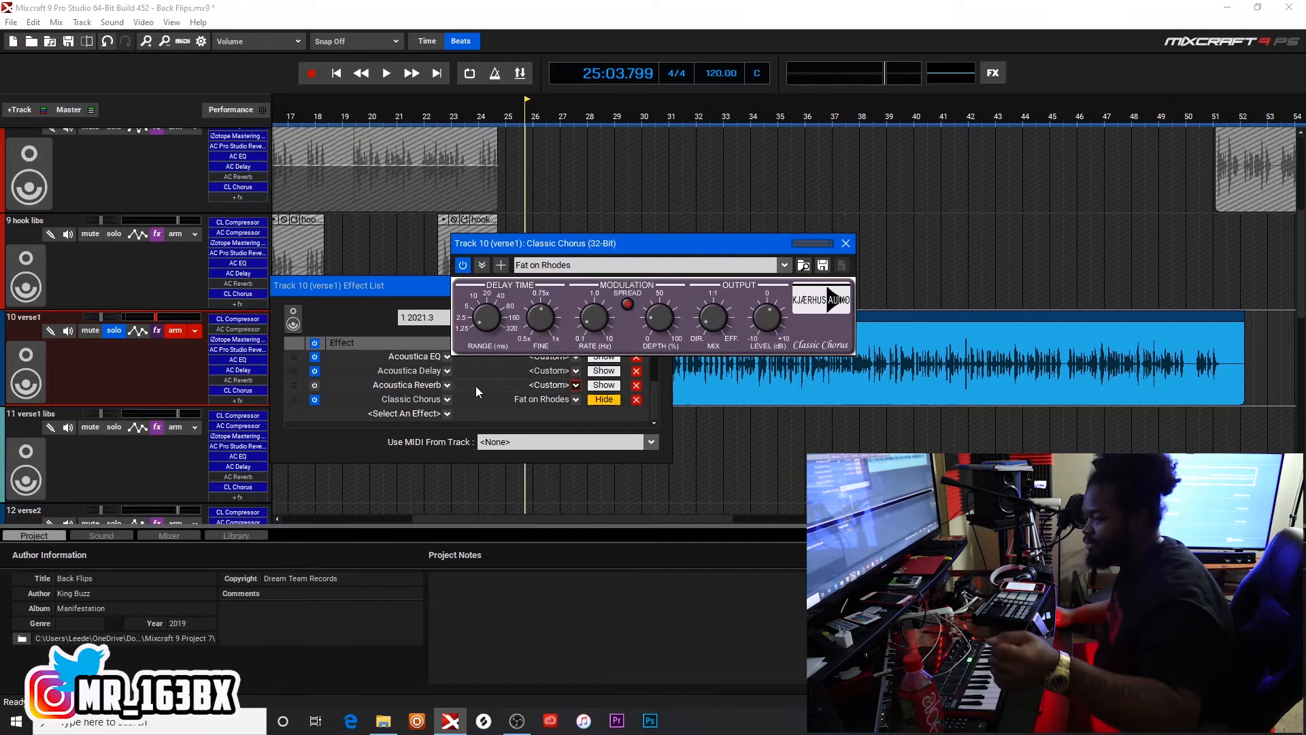
Close and reopen the Classic Chorus settings on verse1, and play the soloed verse with them showing.
left_click_drag(472, 328, 488, 293)
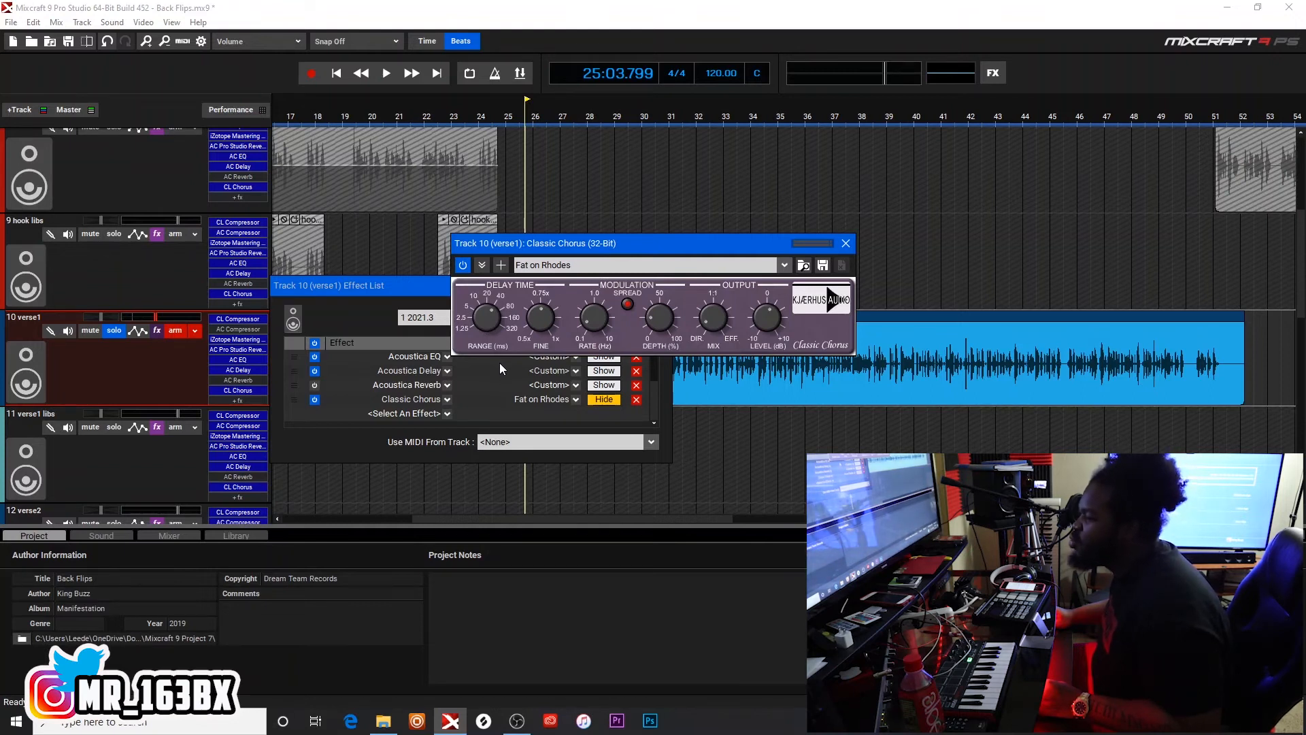
left_click(846, 242)
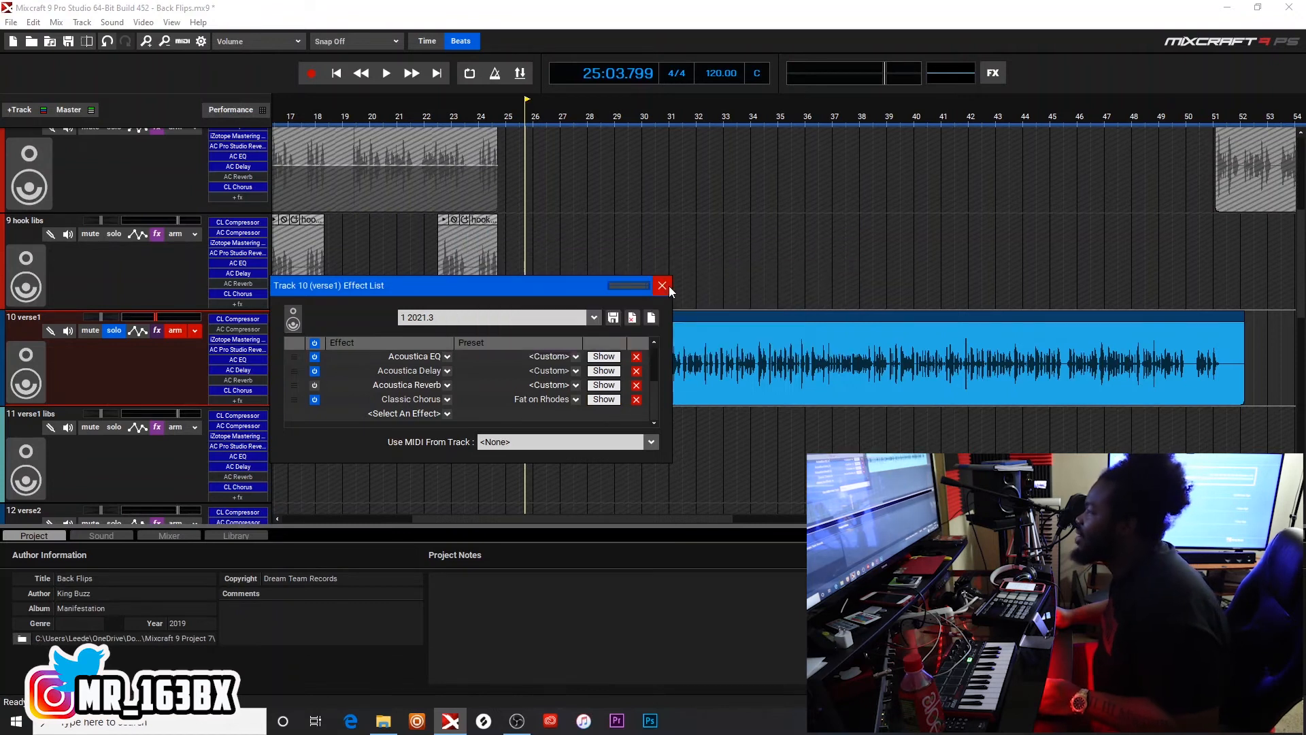
left_click(594, 400)
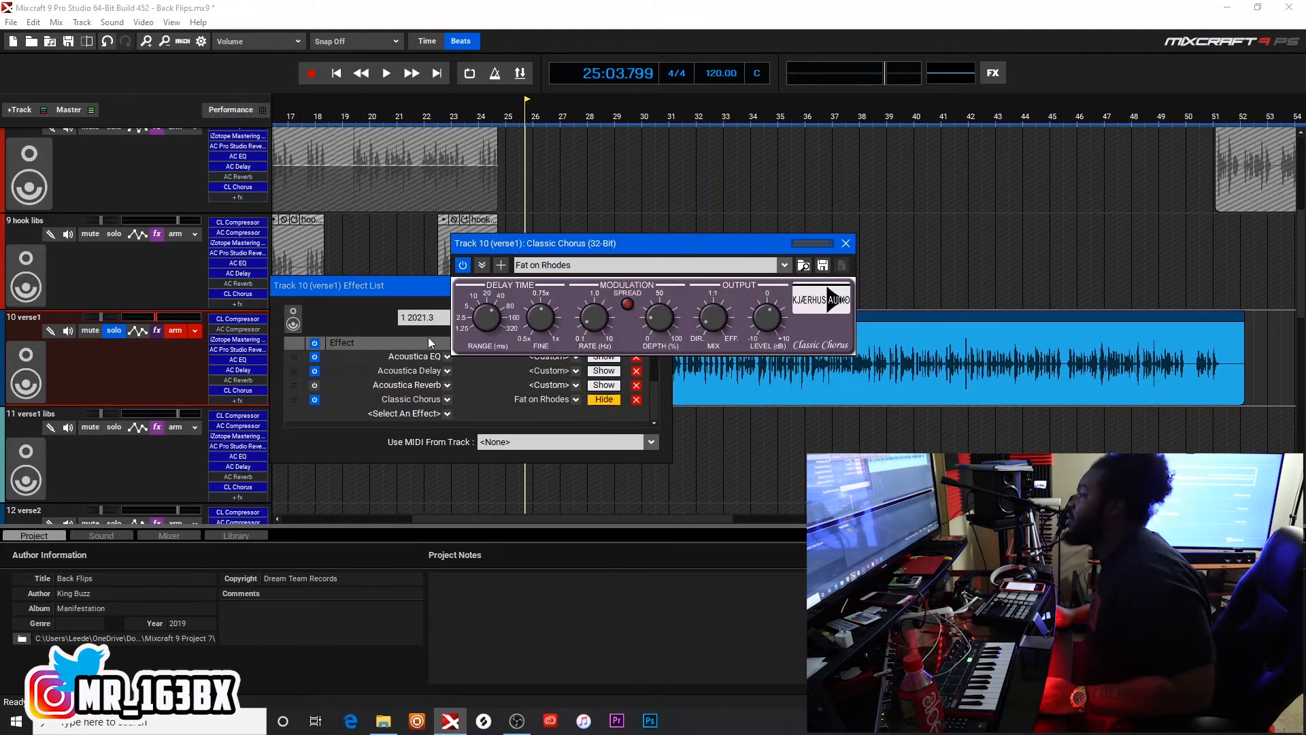
key("space")
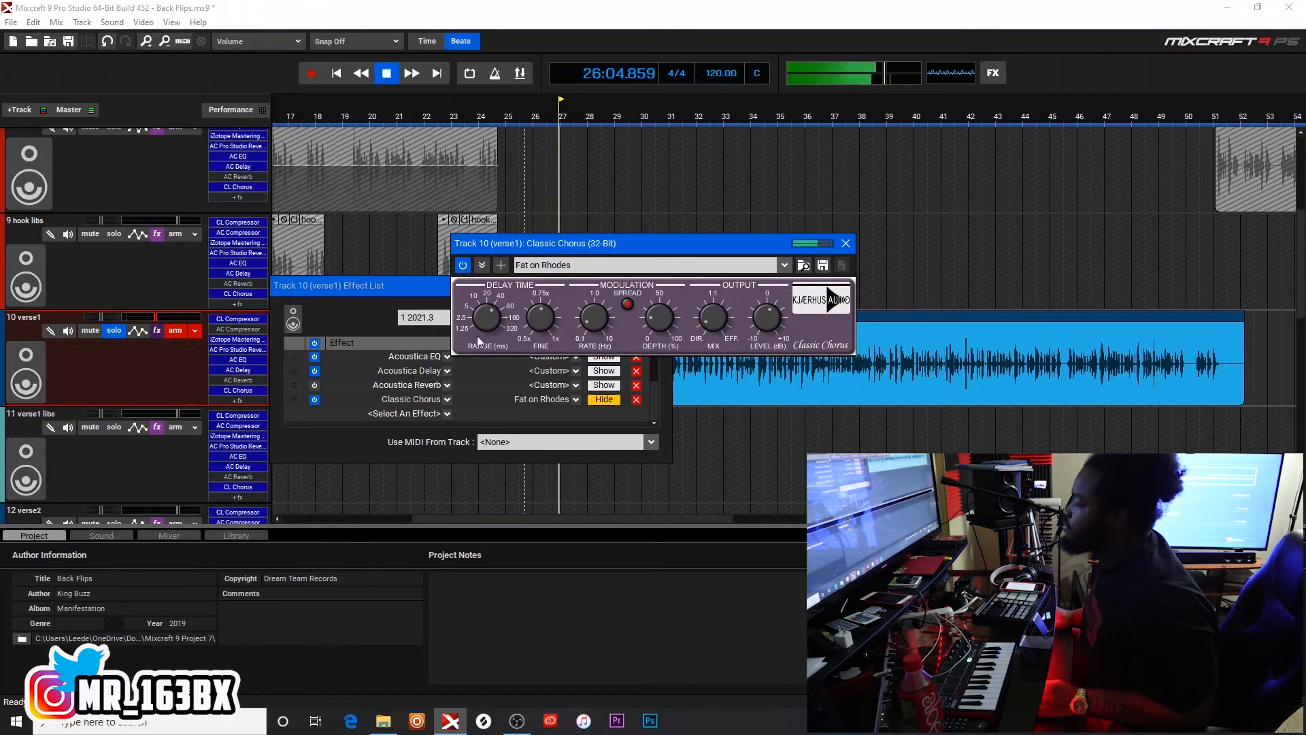
key("space")
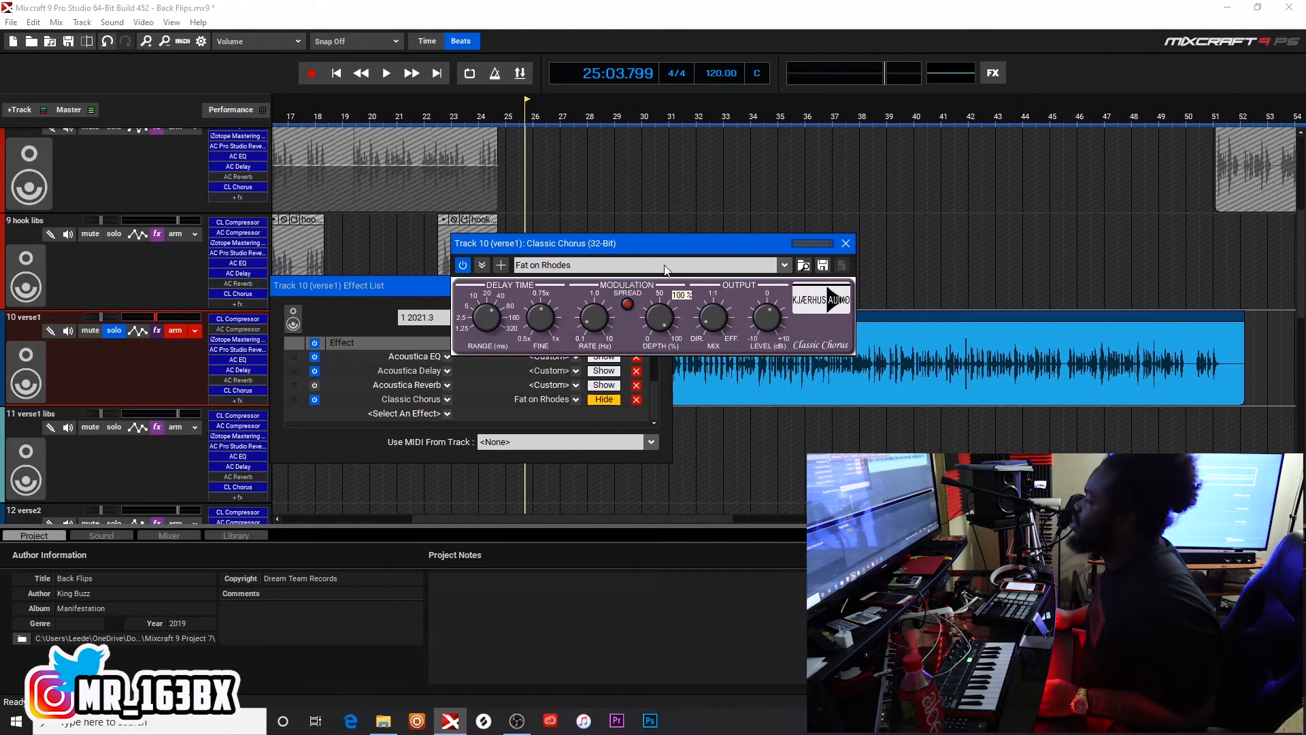
Play the soloed verse twice more to hear the Classic Chorus modulation rate and depth.
key("space")
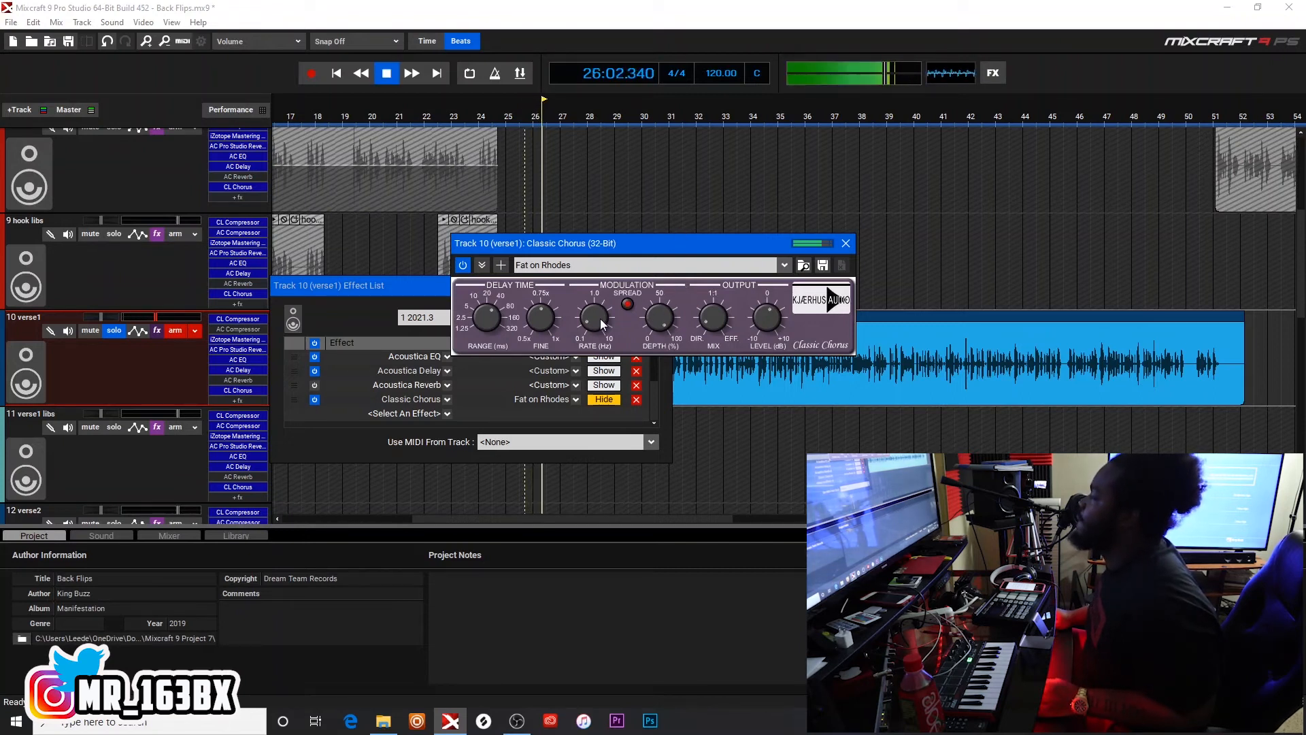
key("space")
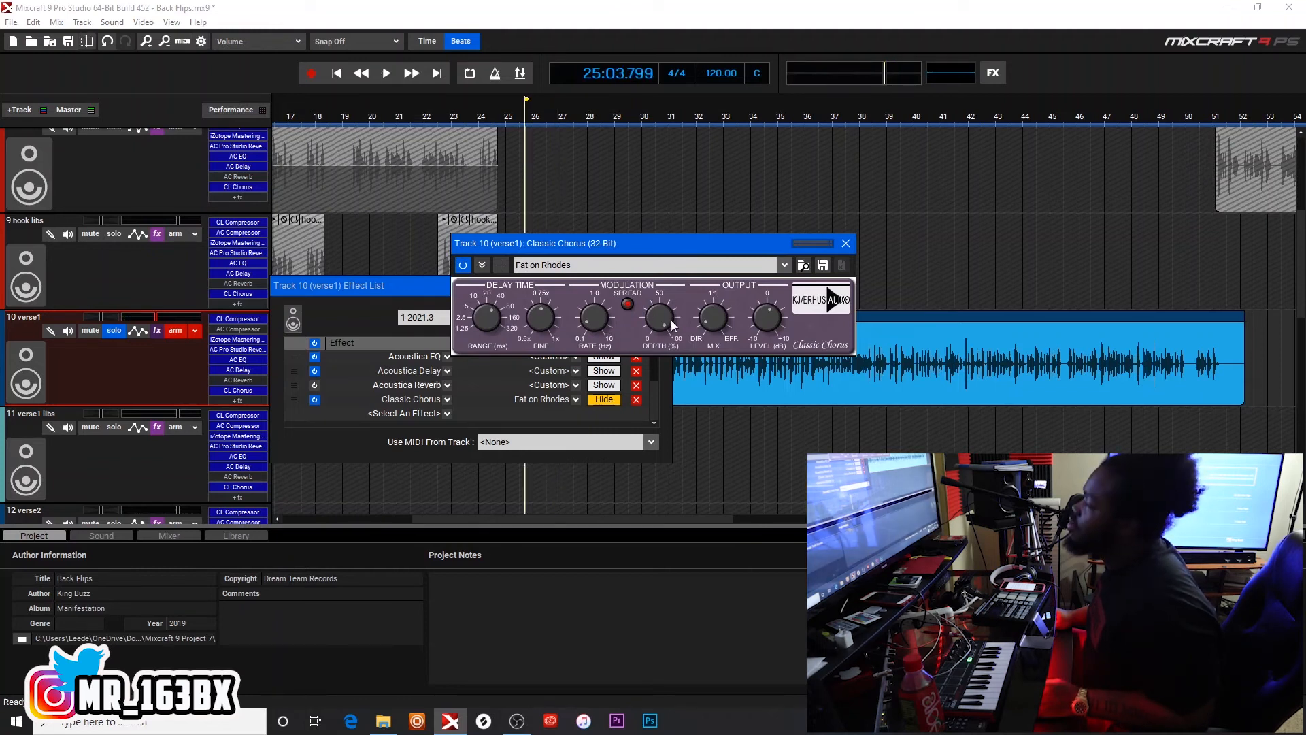
key("space")
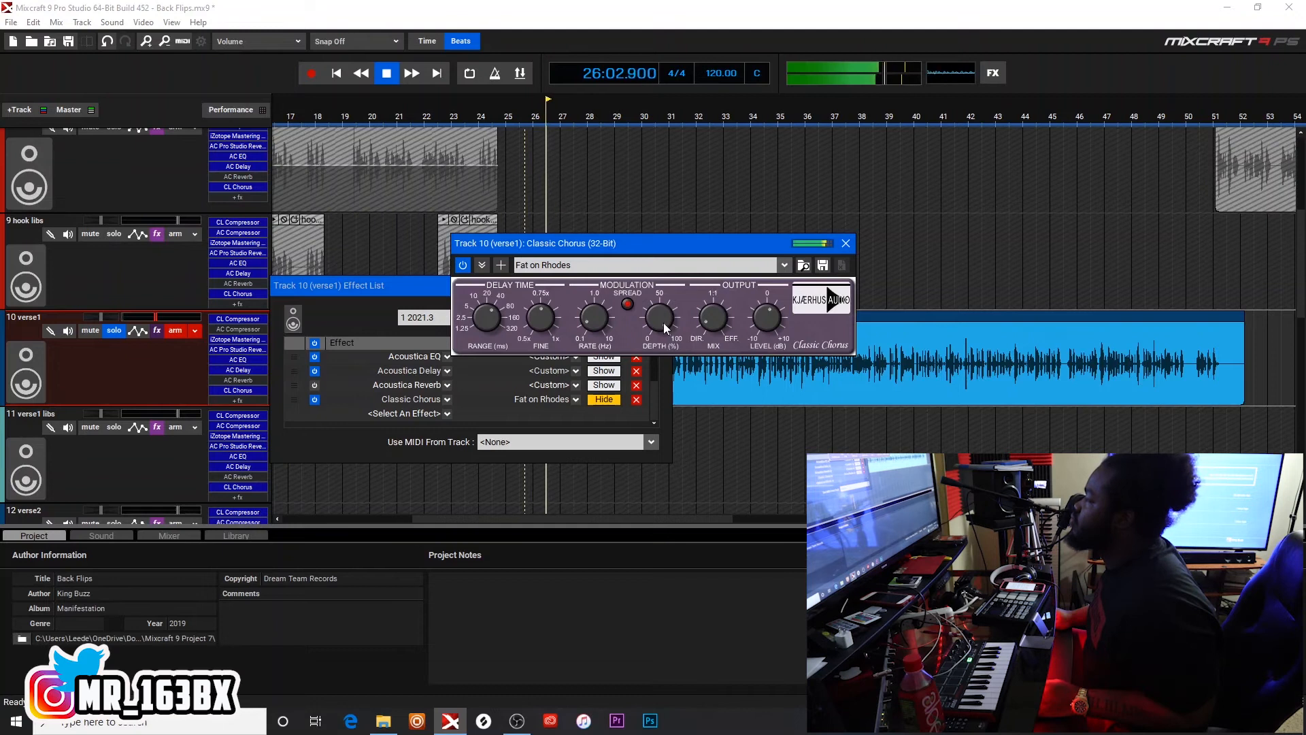
key("space")
mouse_move(660, 328)
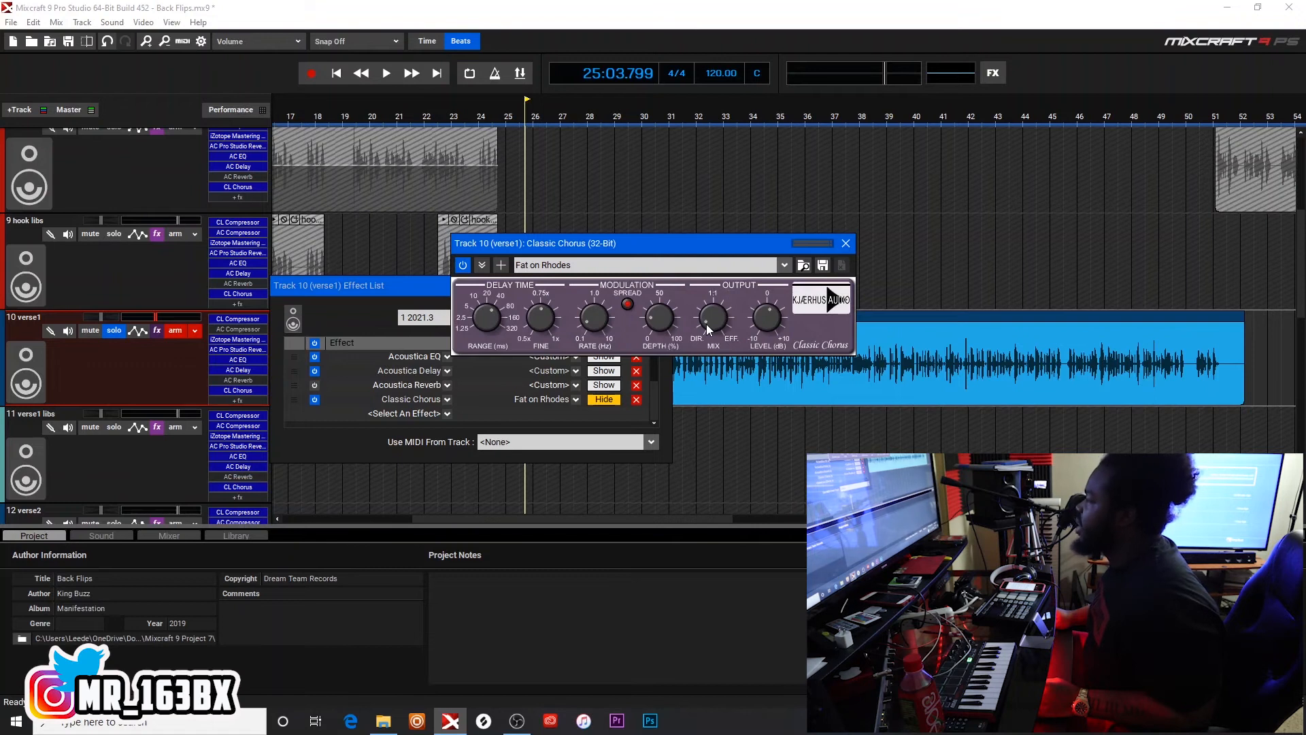
Adjust the Classic Chorus output mix between direct and effect signal, and play the soloed verse to hear it.
mouse_move(704, 324)
left_click_drag(705, 325, 703, 325)
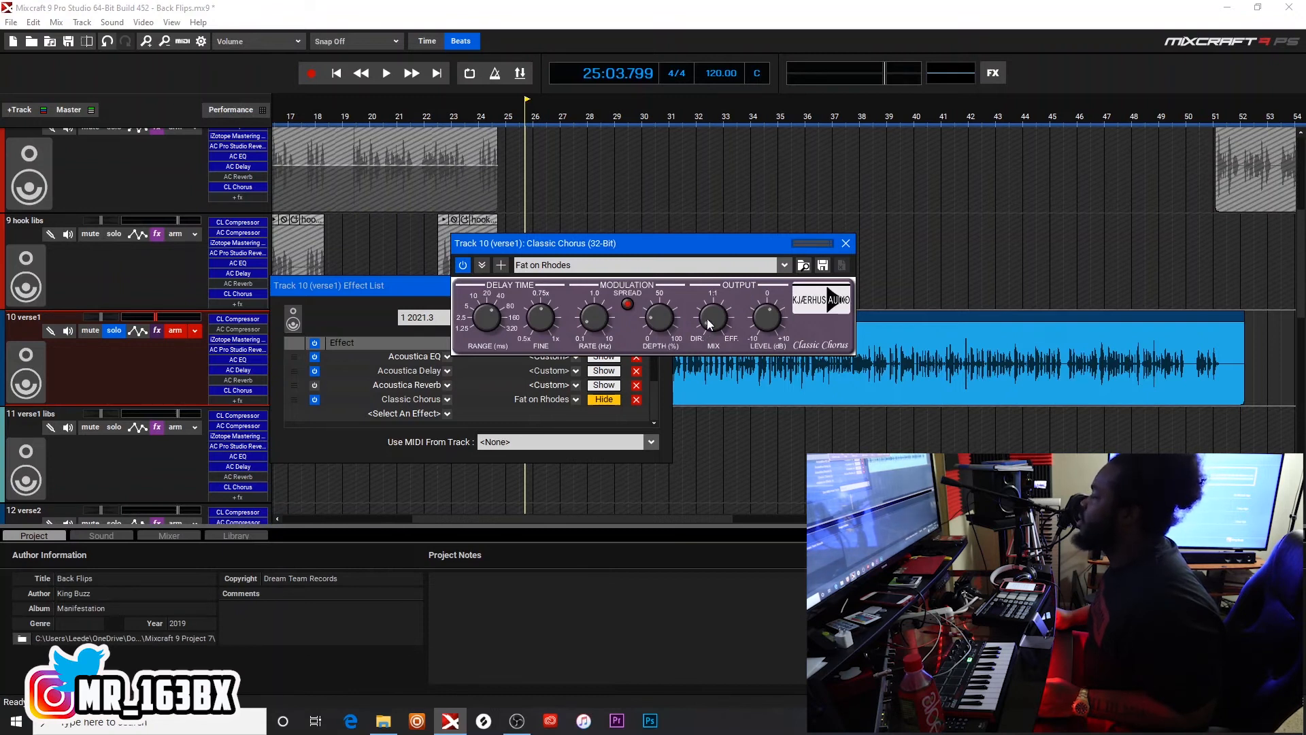
mouse_move(718, 328)
left_click_drag(720, 325, 719, 305)
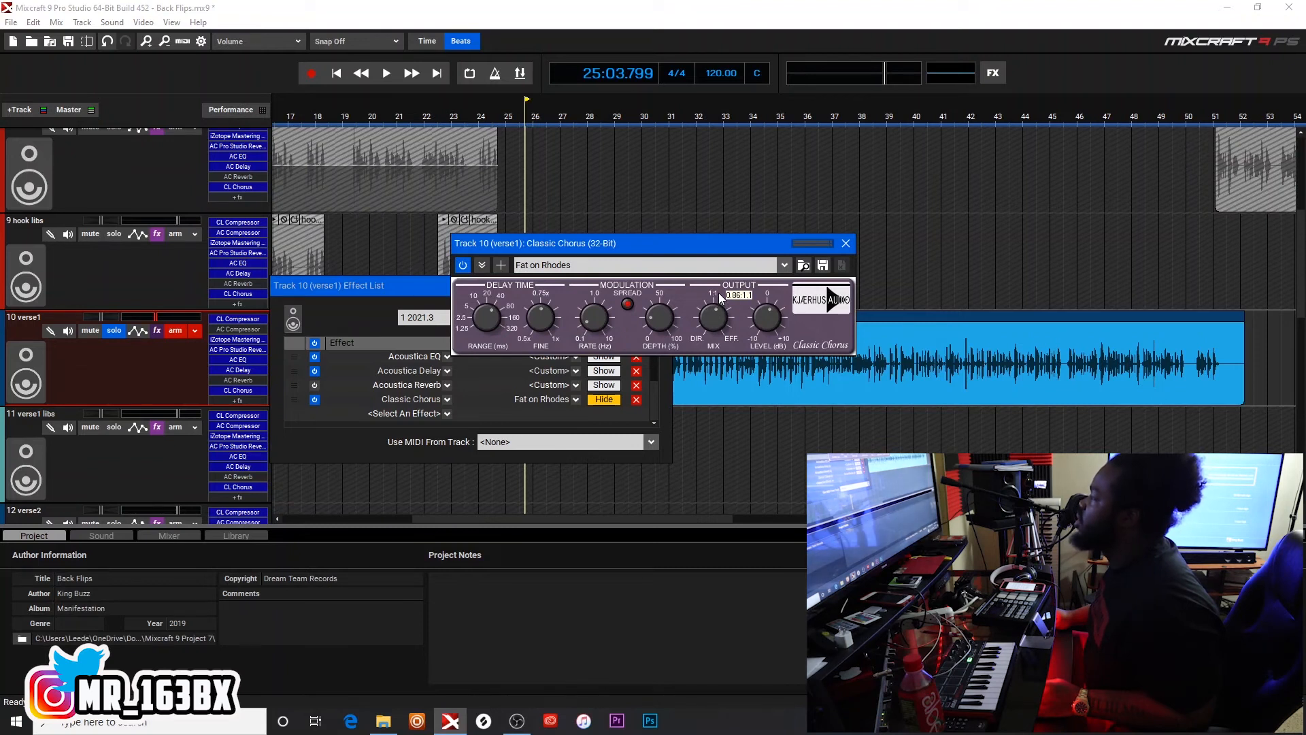
key("space")
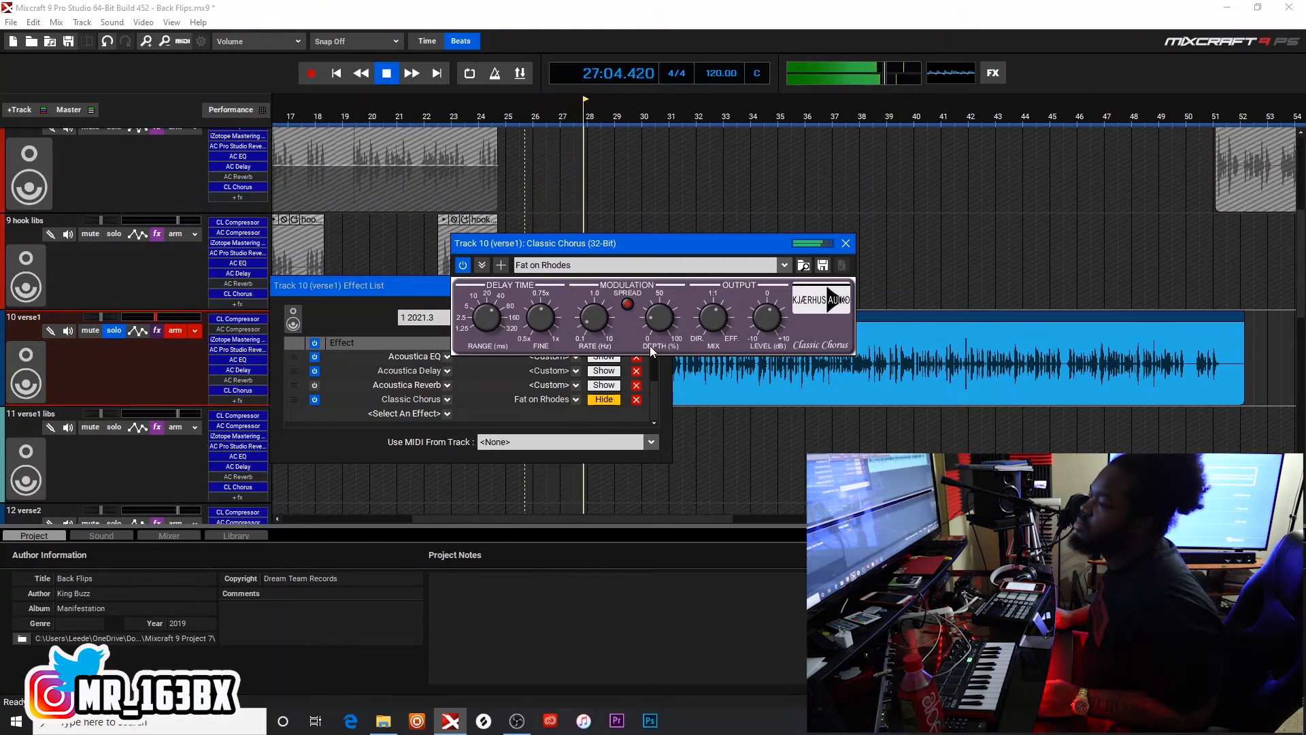
key("space")
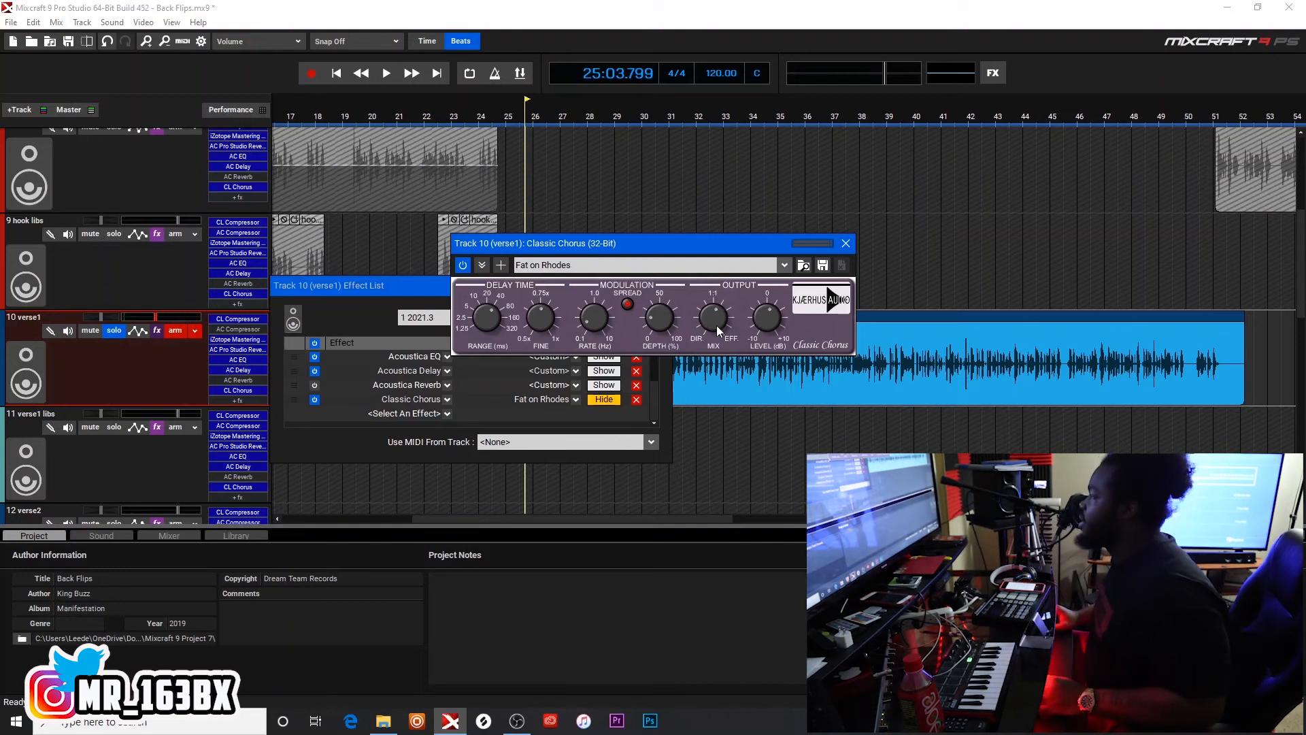
left_click_drag(715, 322, 713, 348)
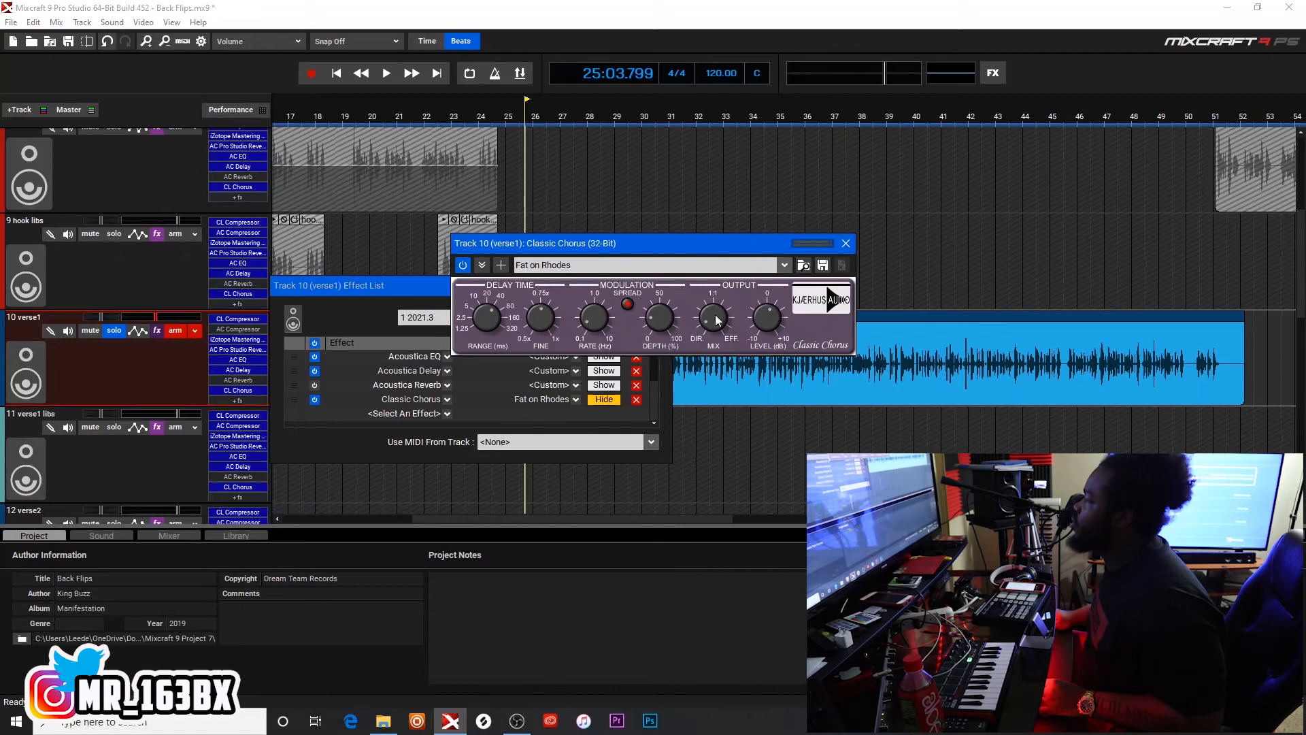
Close the Classic Chorus settings and the verse1 effect list, and briefly play the soloed verse.
left_click(845, 243)
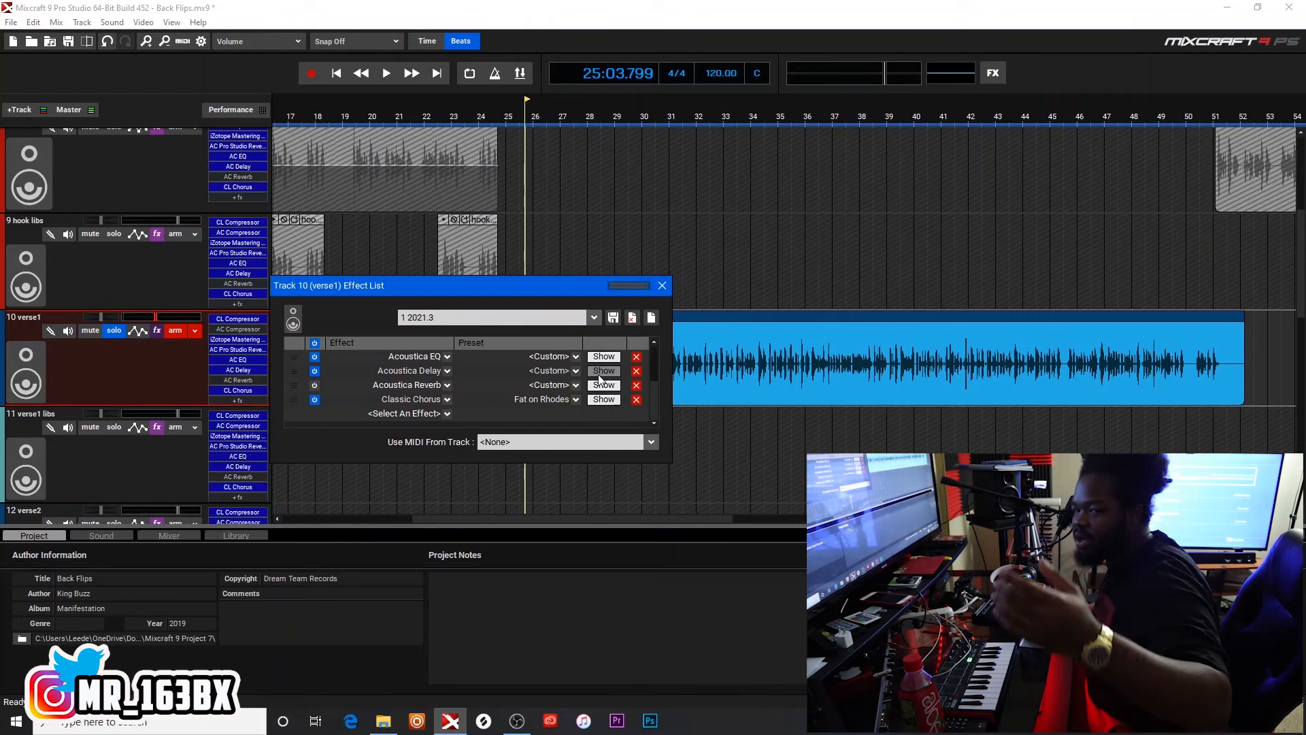
left_click(662, 286)
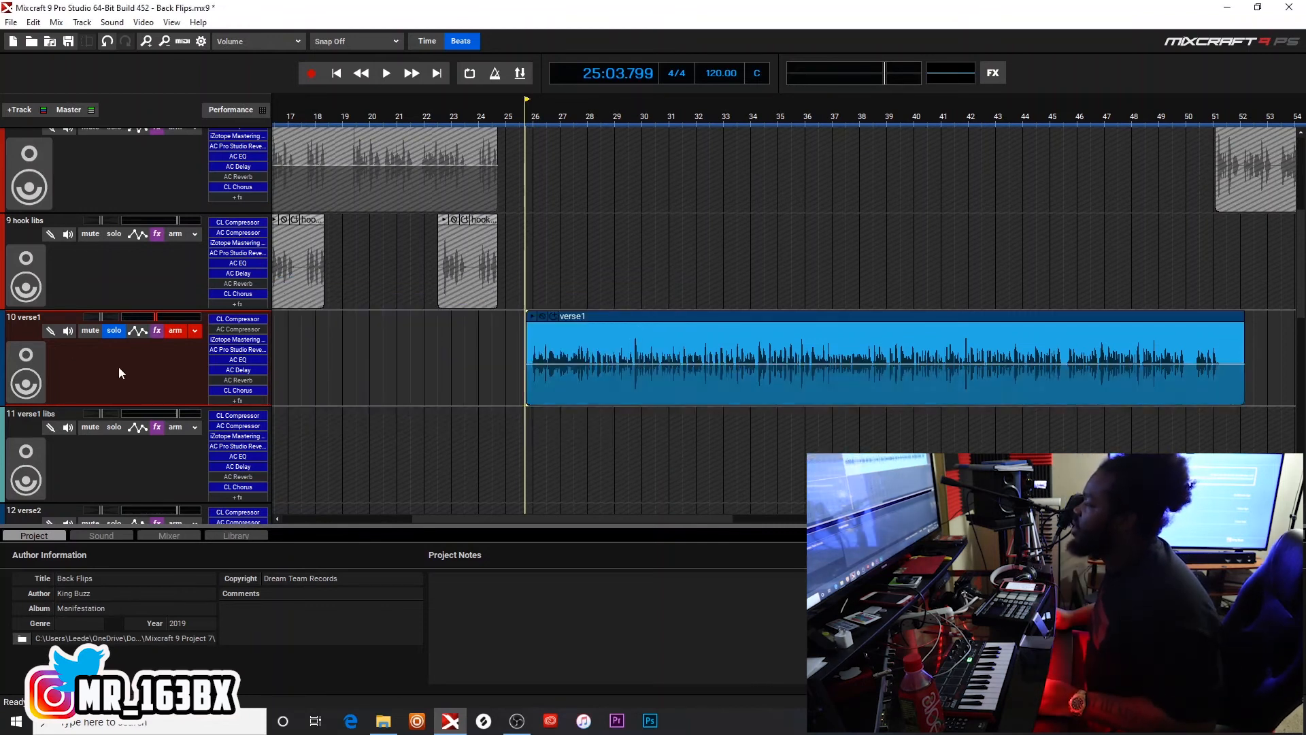
key("space")
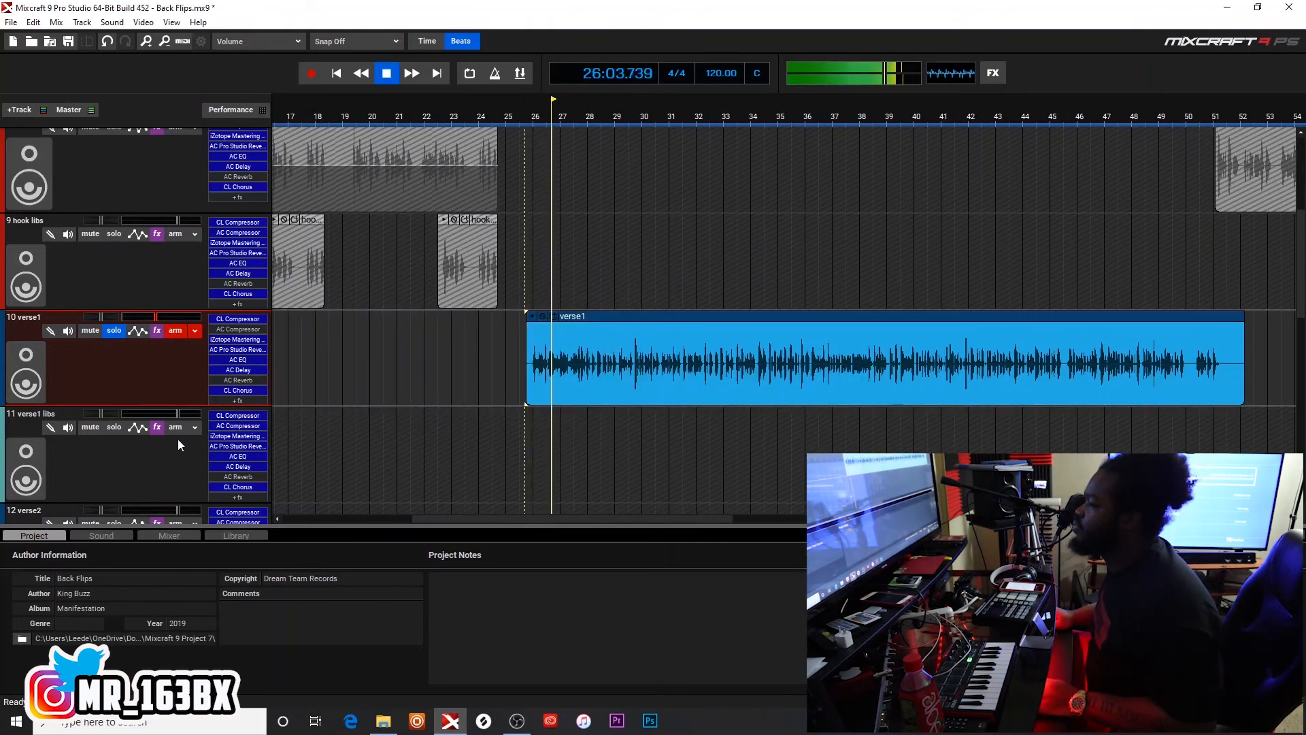
key("space")
Arm the verse1 libs track with an input of Microphone (Scarlett 2i2 USB) and record ad-libs from the start of the verse.
left_click(174, 427)
left_click(194, 427)
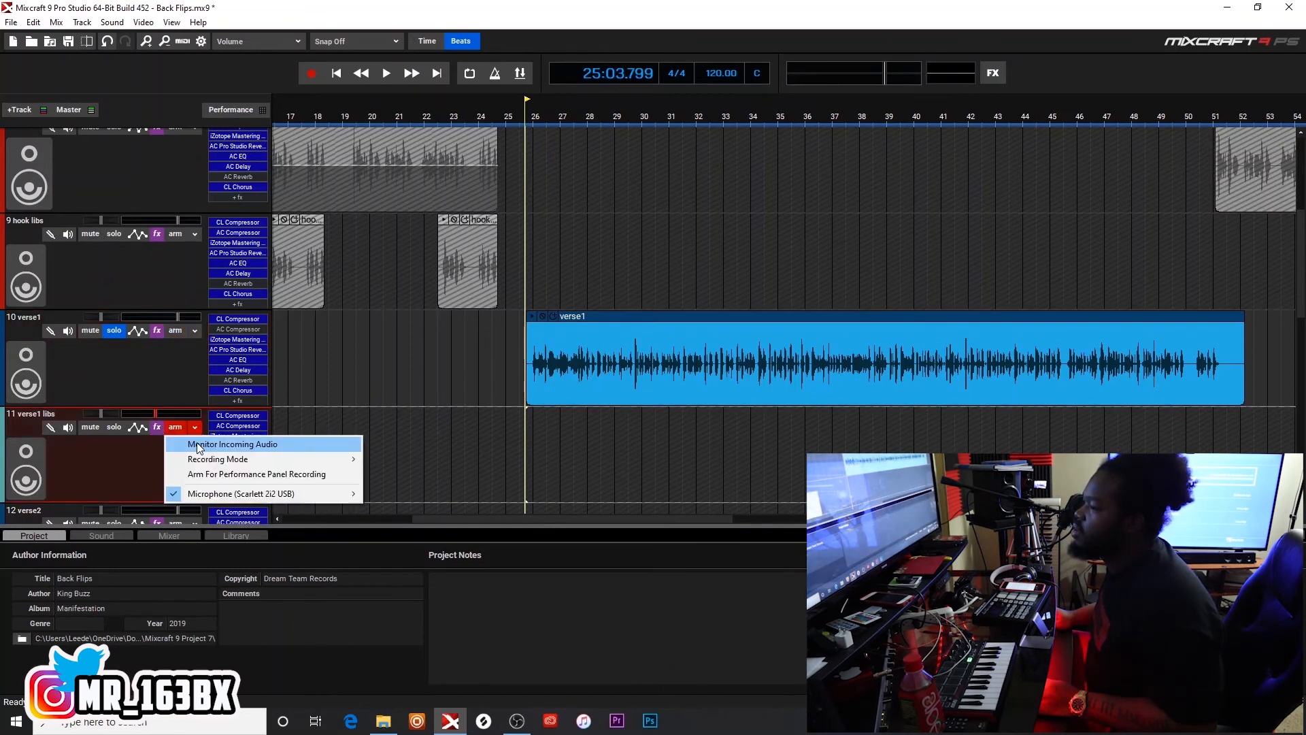
mouse_move(326, 494)
left_click(404, 509)
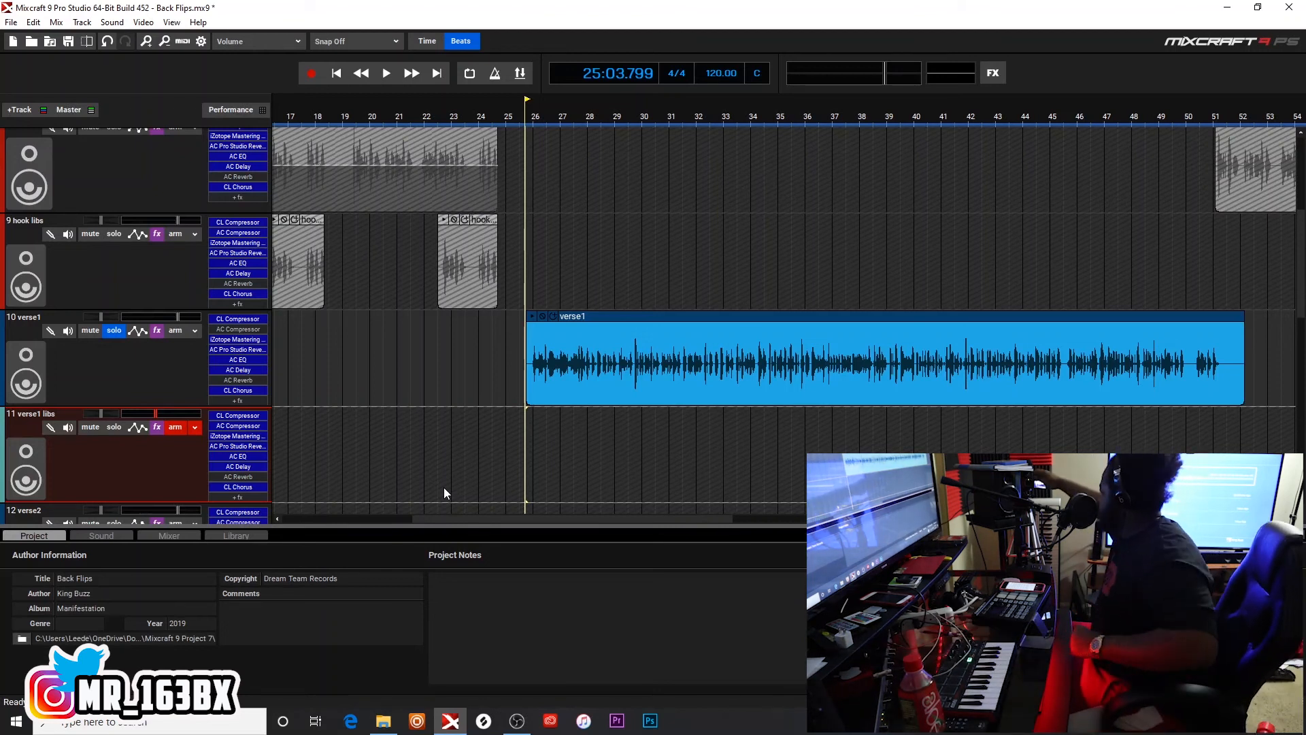
key("r")
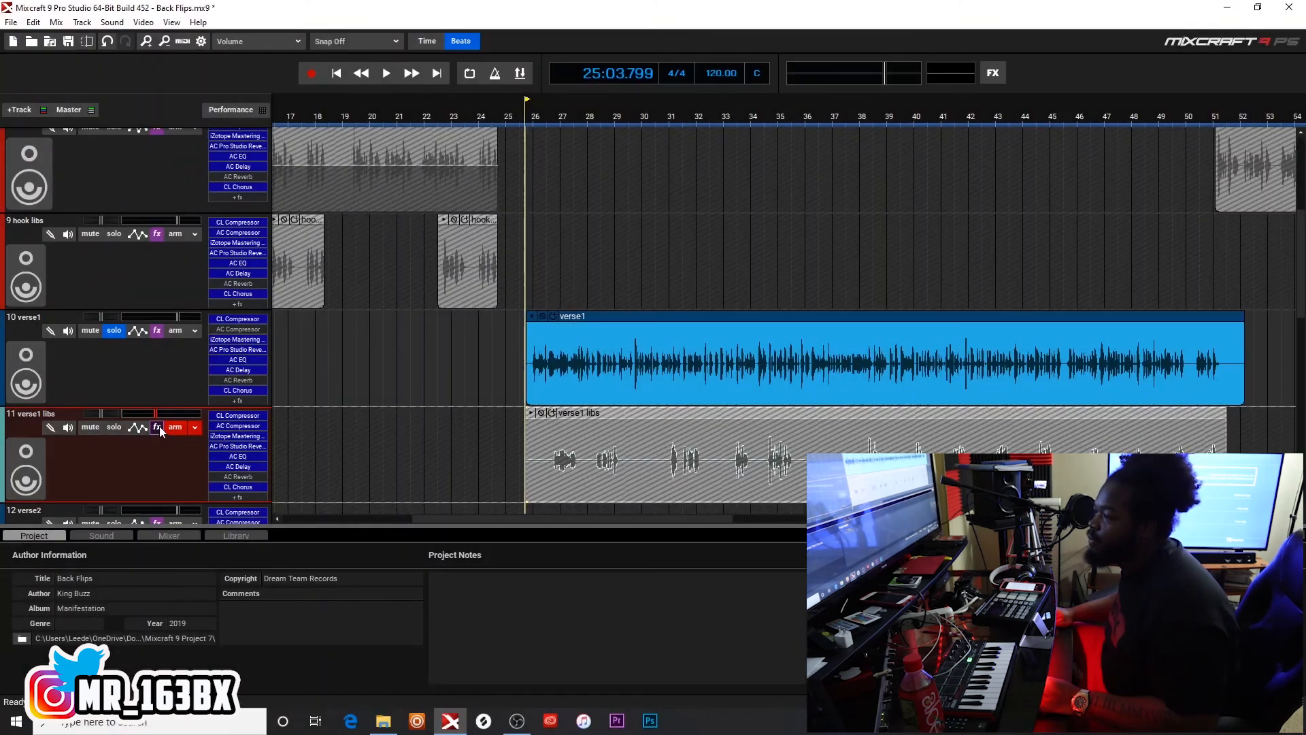
Load the adlibs JR effect chain preset on the verse1 libs track and close its effect list.
left_click(158, 427)
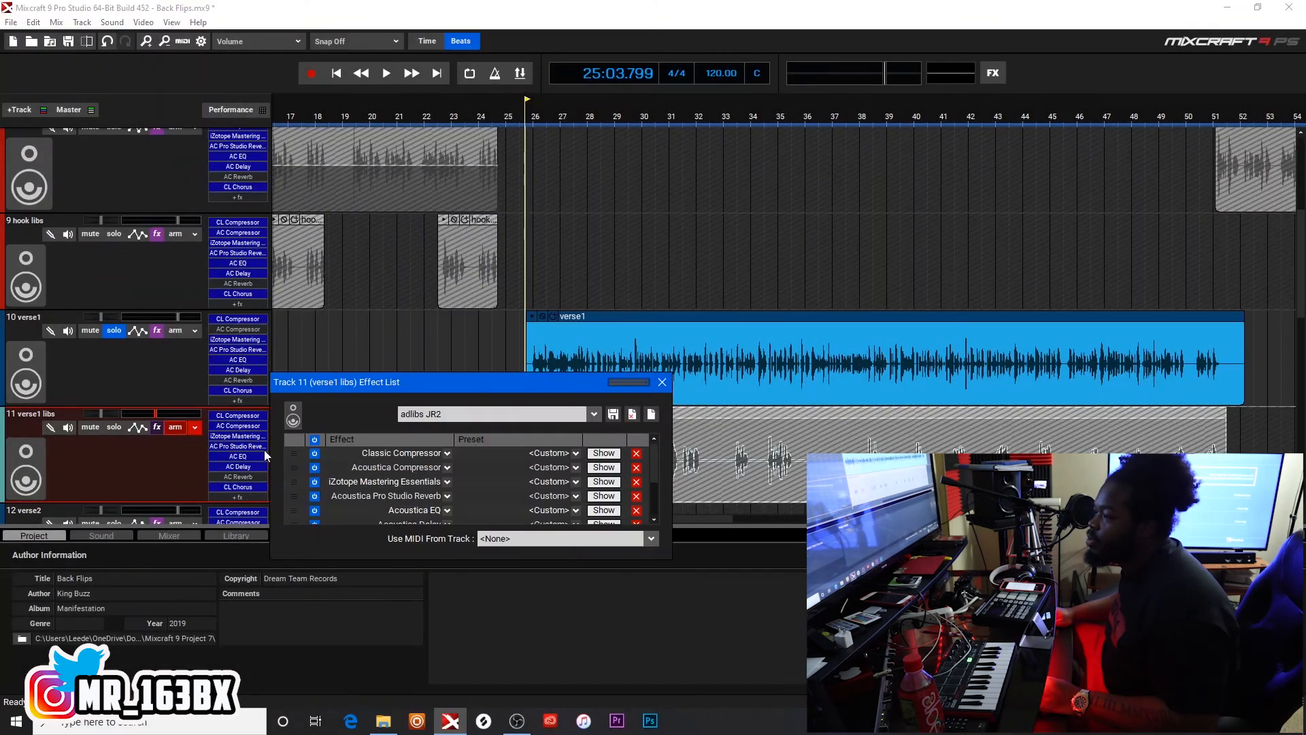
left_click(594, 414)
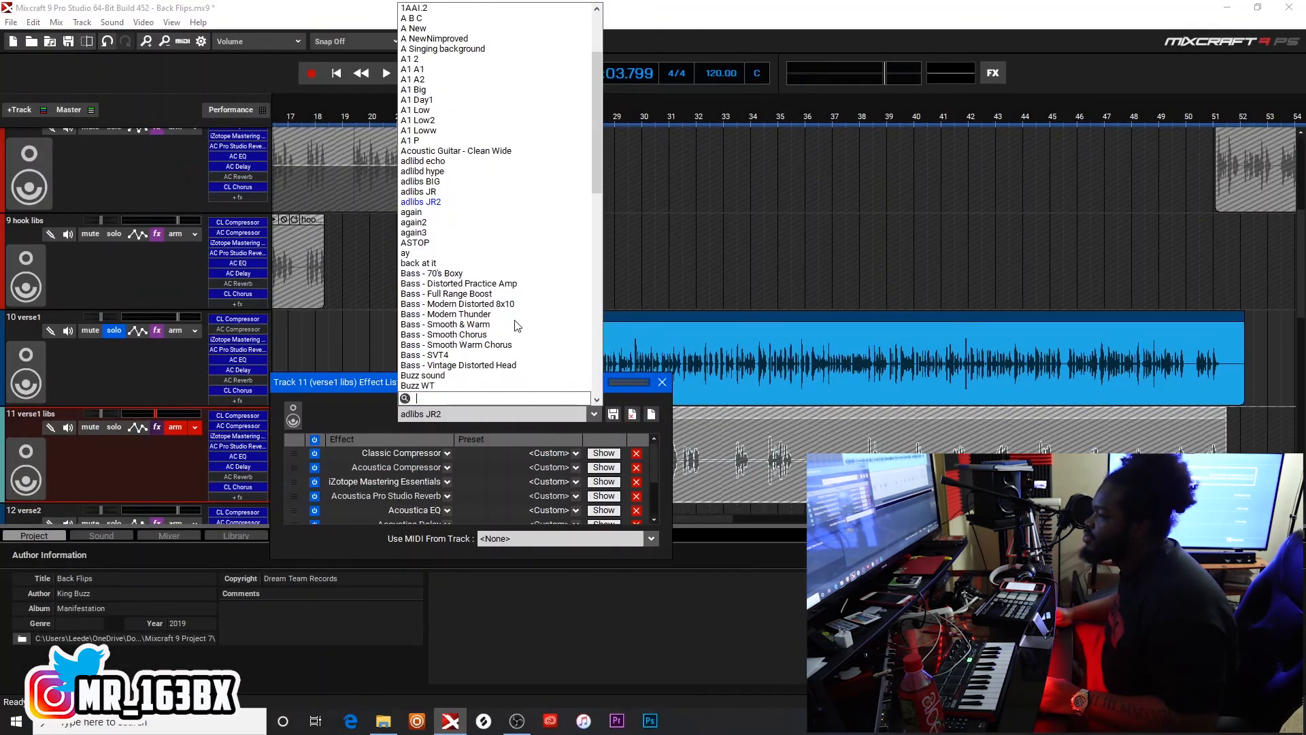
left_click(443, 193)
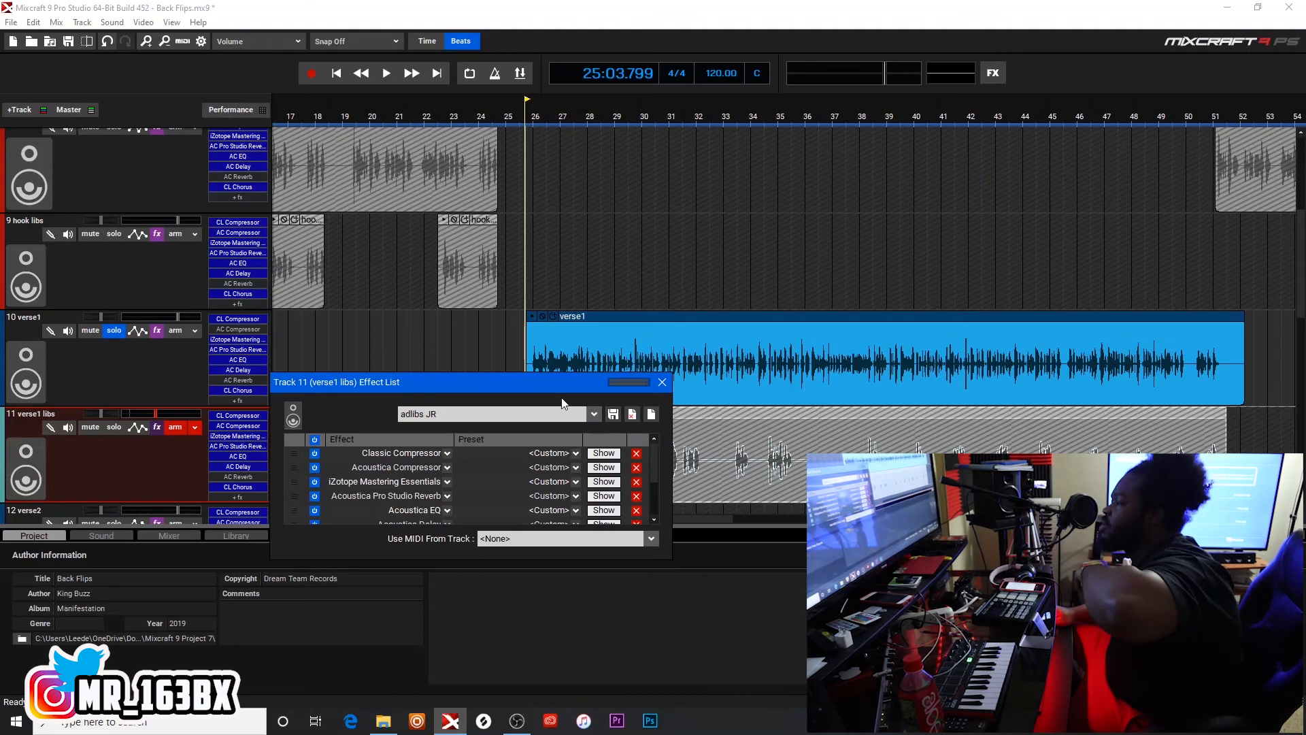
left_click(663, 381)
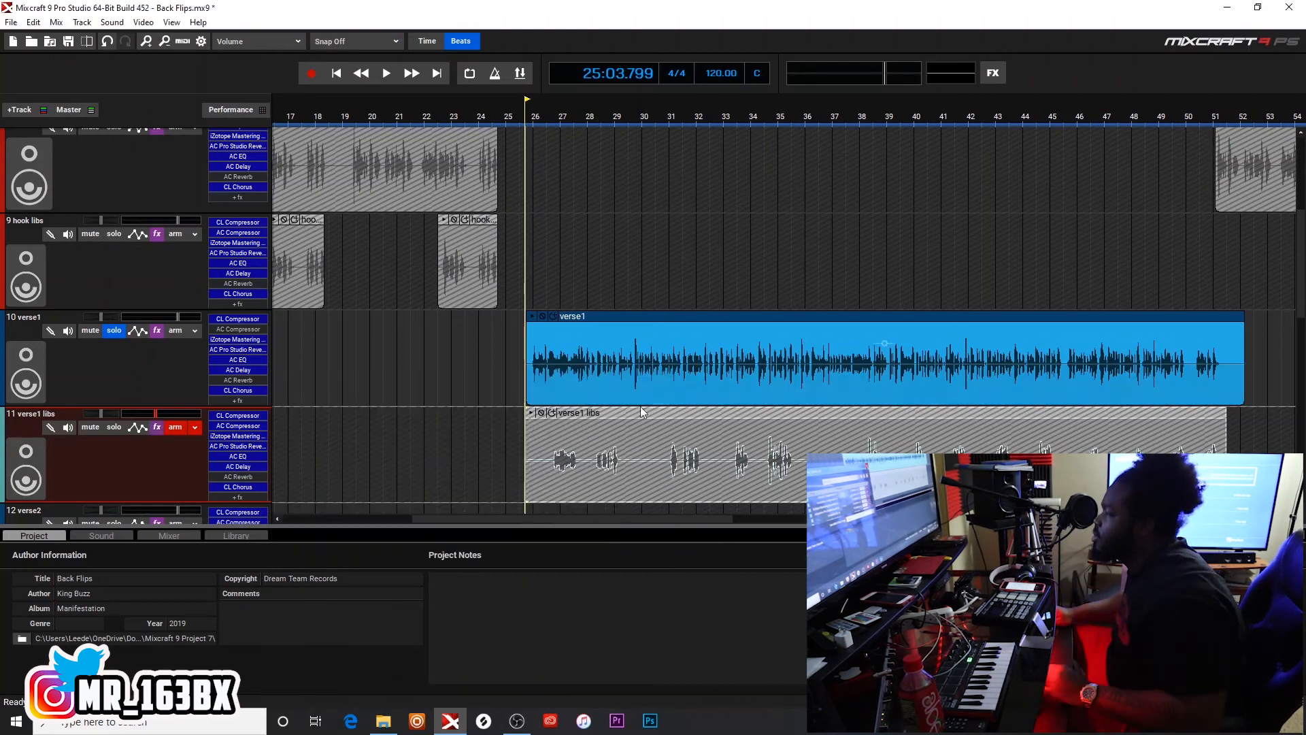
Solo verse1 libs together with verse1 and play both tracks from the start of the verse.
left_click(113, 427)
key("space")
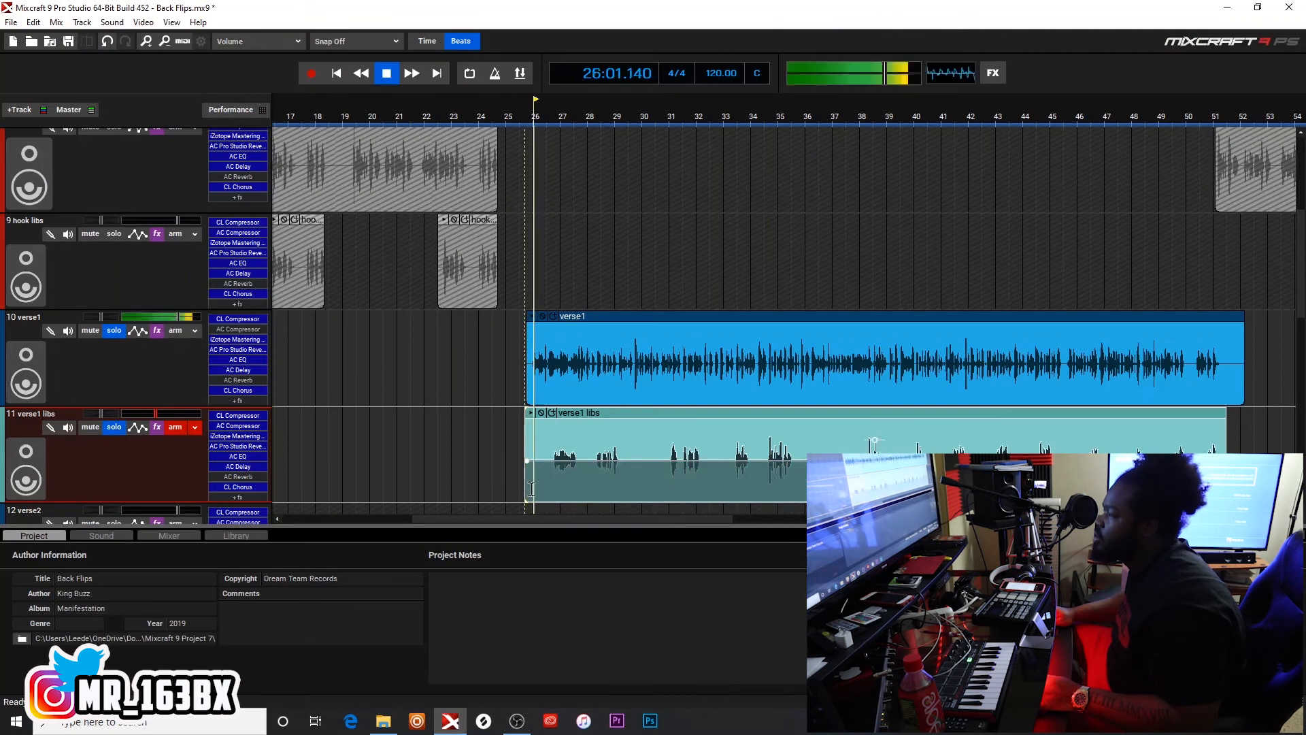
key("space")
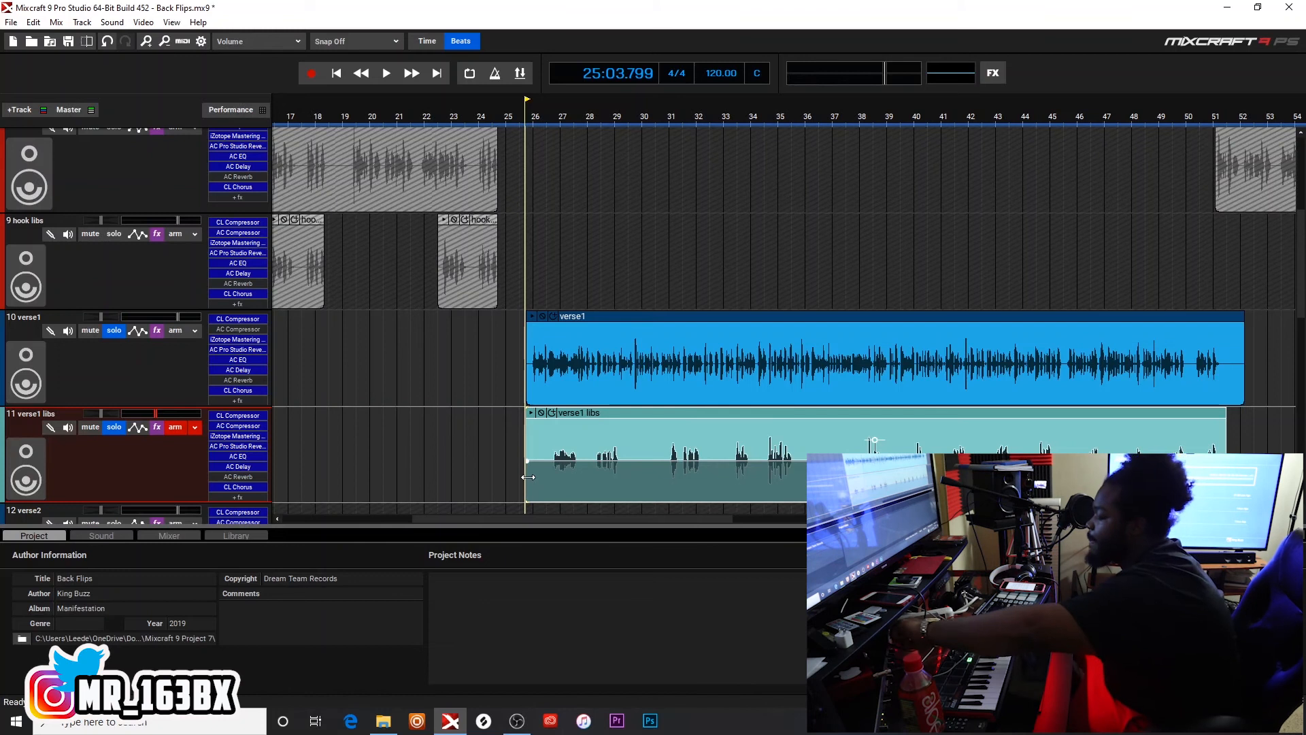
key("space")
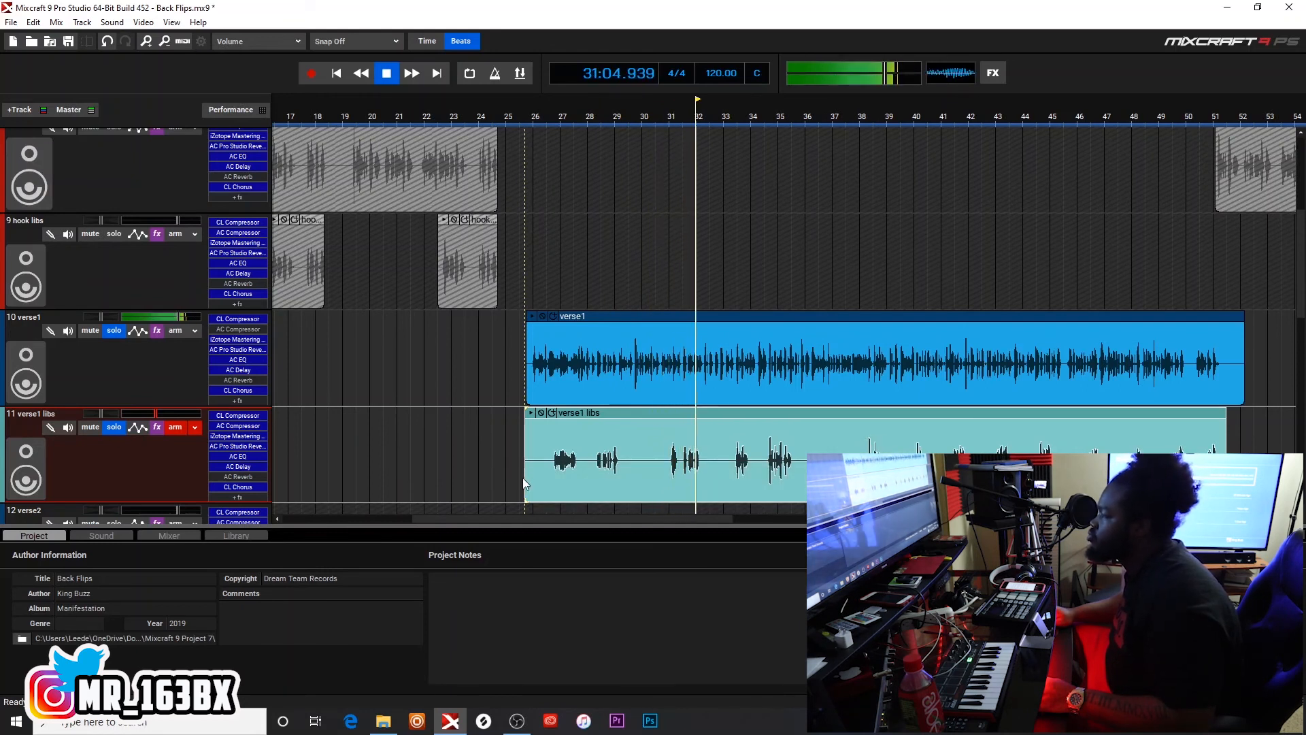
key("space")
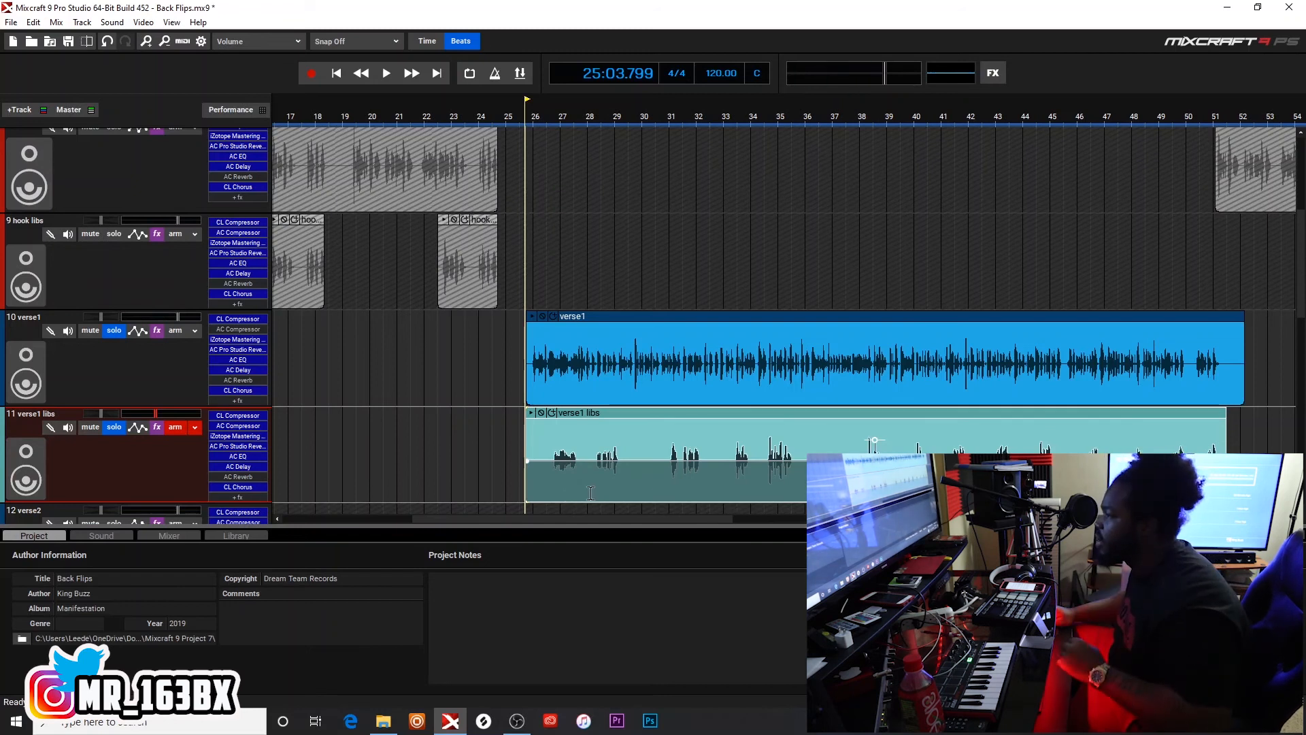
Hide the project details area and play both soloed vocal tracks from 26:03.799.
double_click(606, 411)
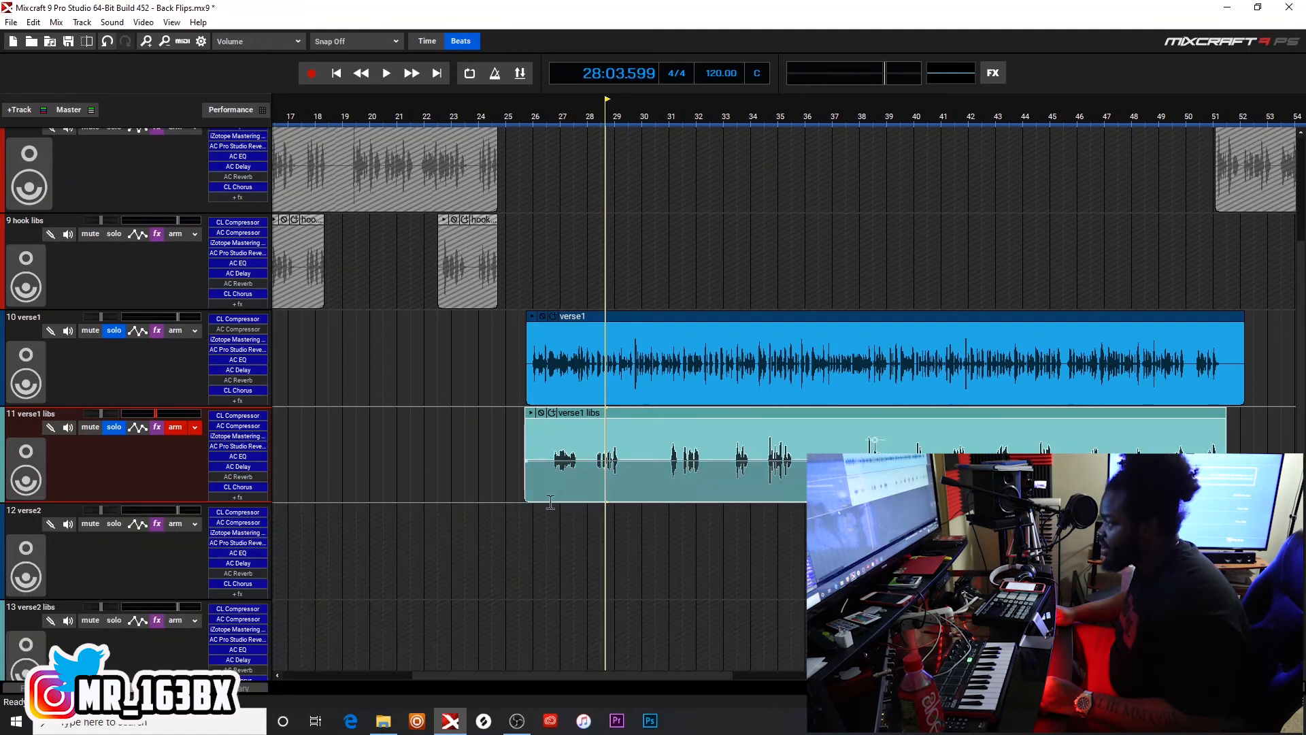
left_click(552, 512)
key("space")
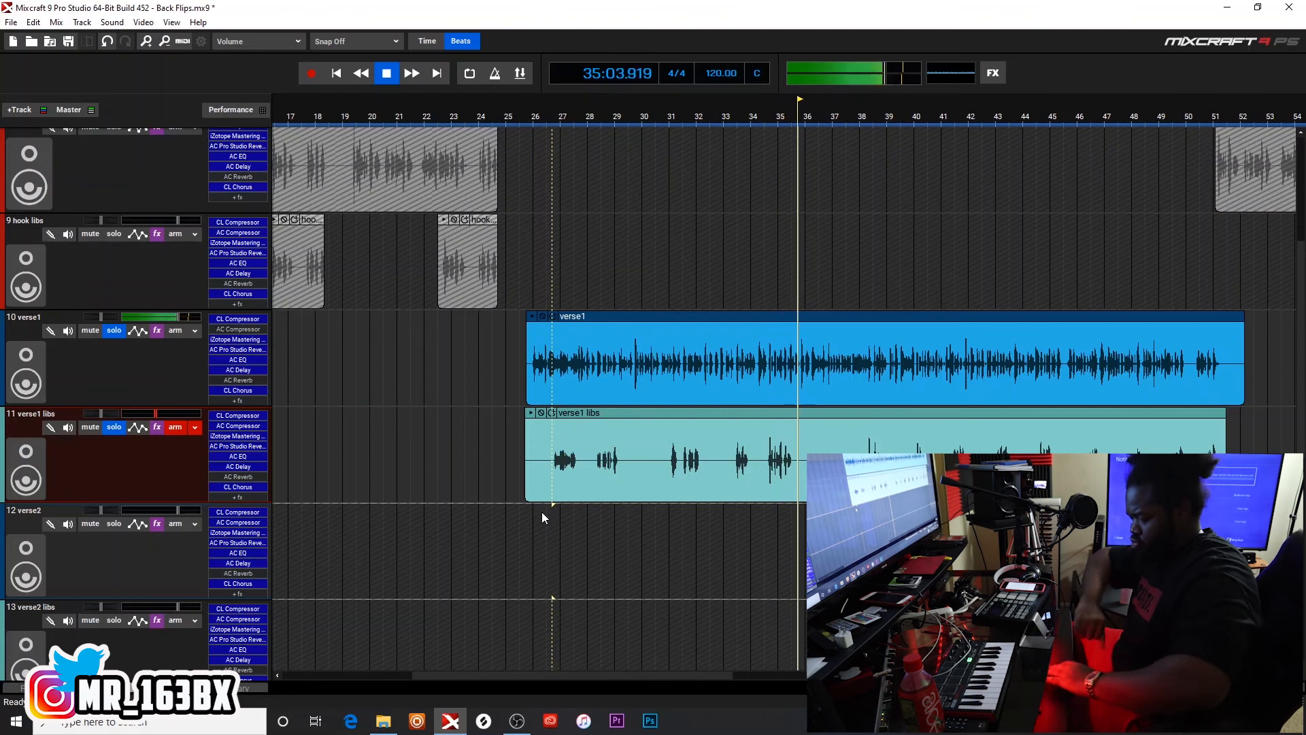
key("space")
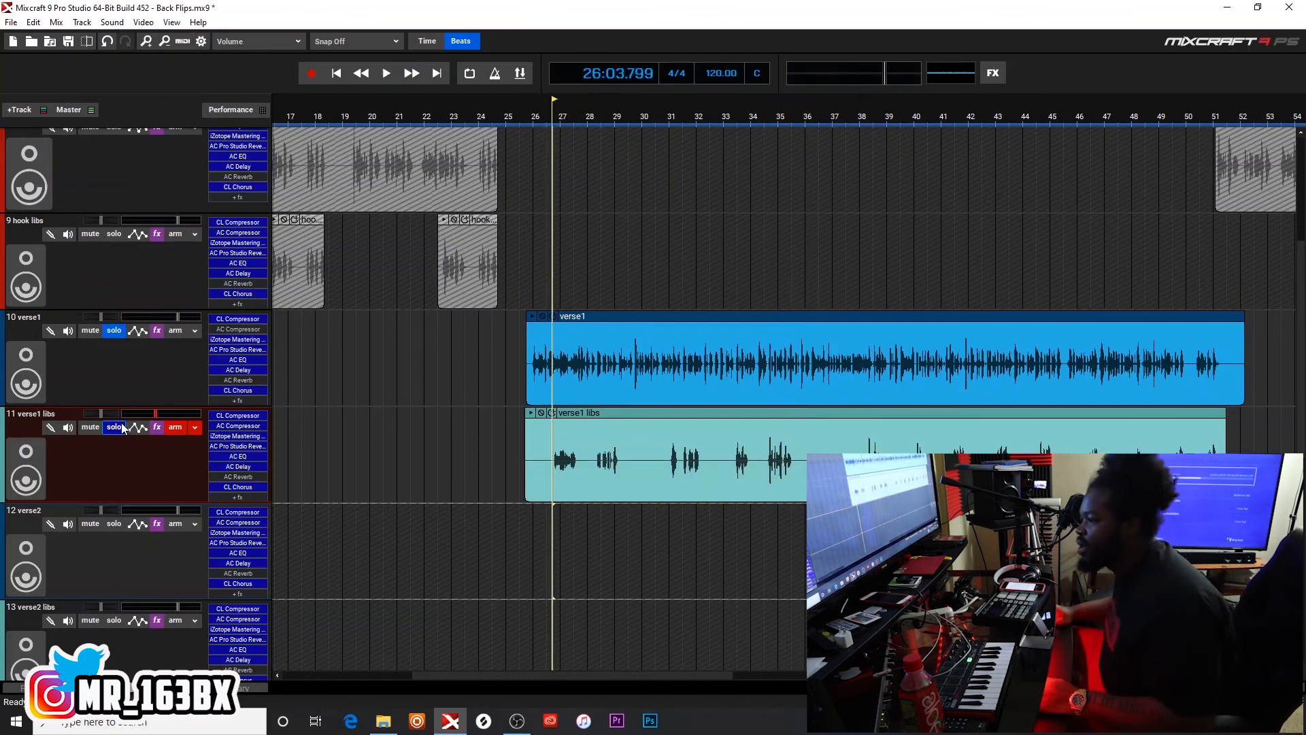